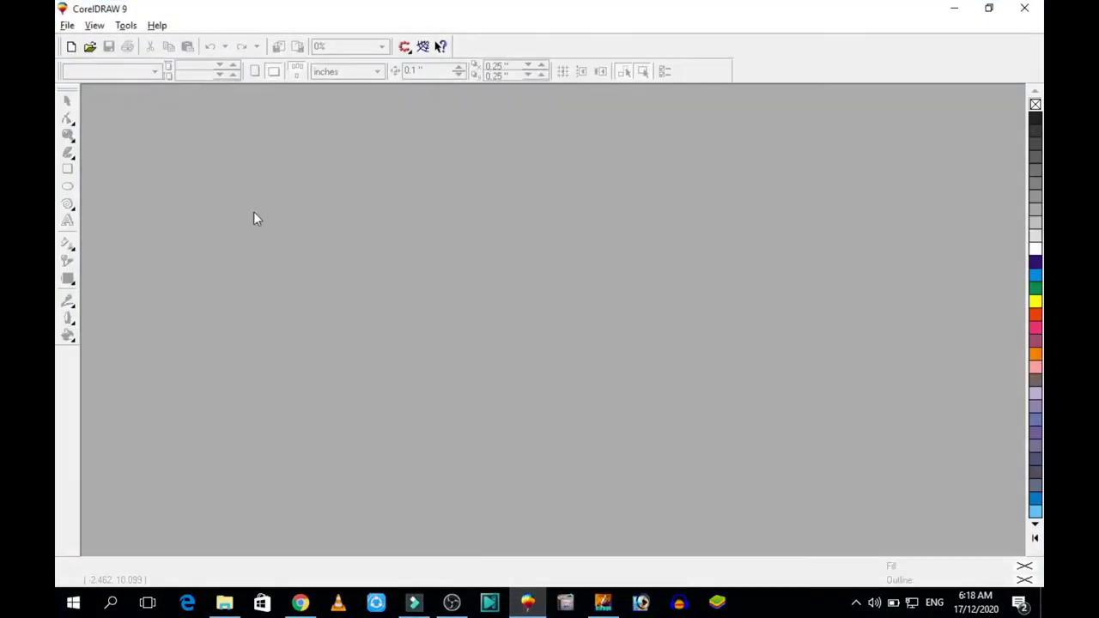
Create a new drawing with a landscape page 8 inches wide and 3 inches high
{"action": "left_click", "coordinate": [67, 25]}
{"action": "left_click", "coordinate": [85, 43]}
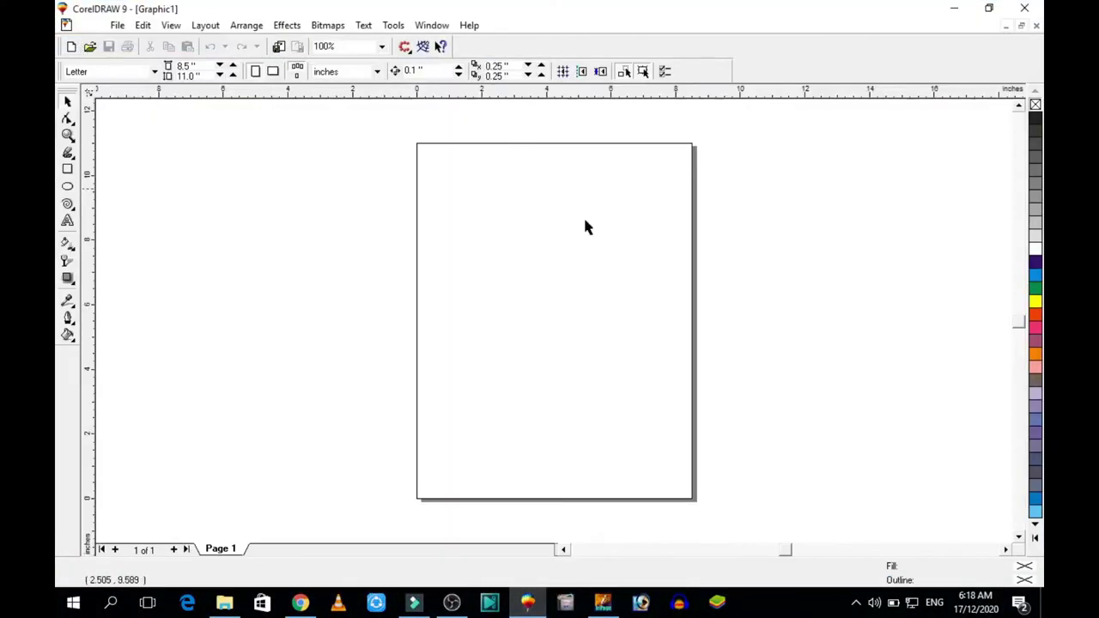
{"action": "left_click", "coordinate": [274, 71]}
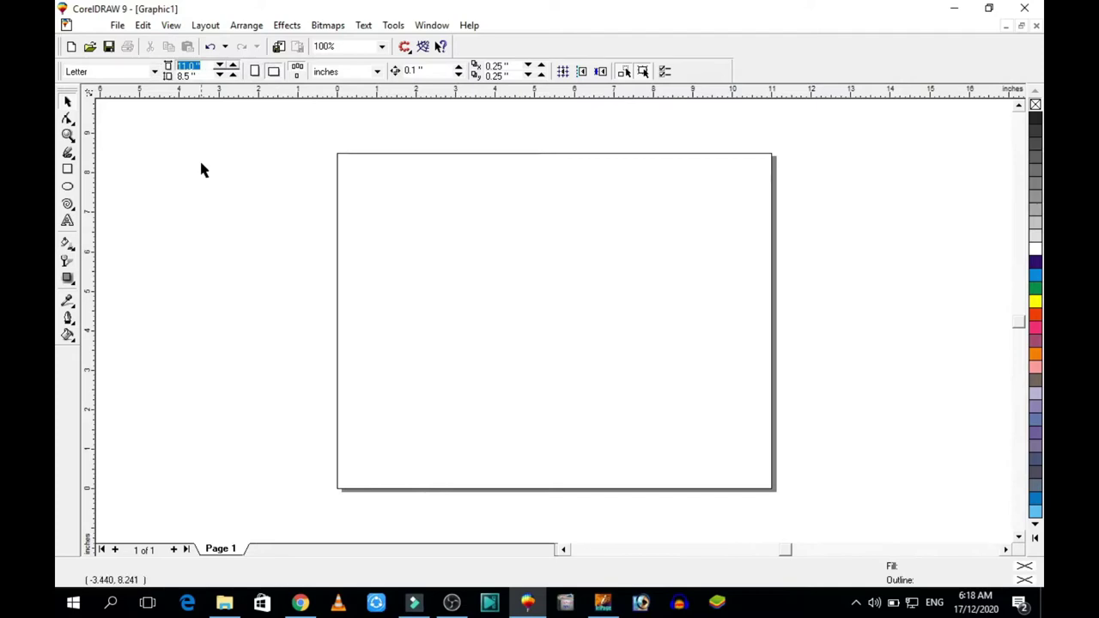
{"action": "type", "text": "8"}
{"action": "key", "text": "Tab"}
{"action": "key", "text": "Return"}
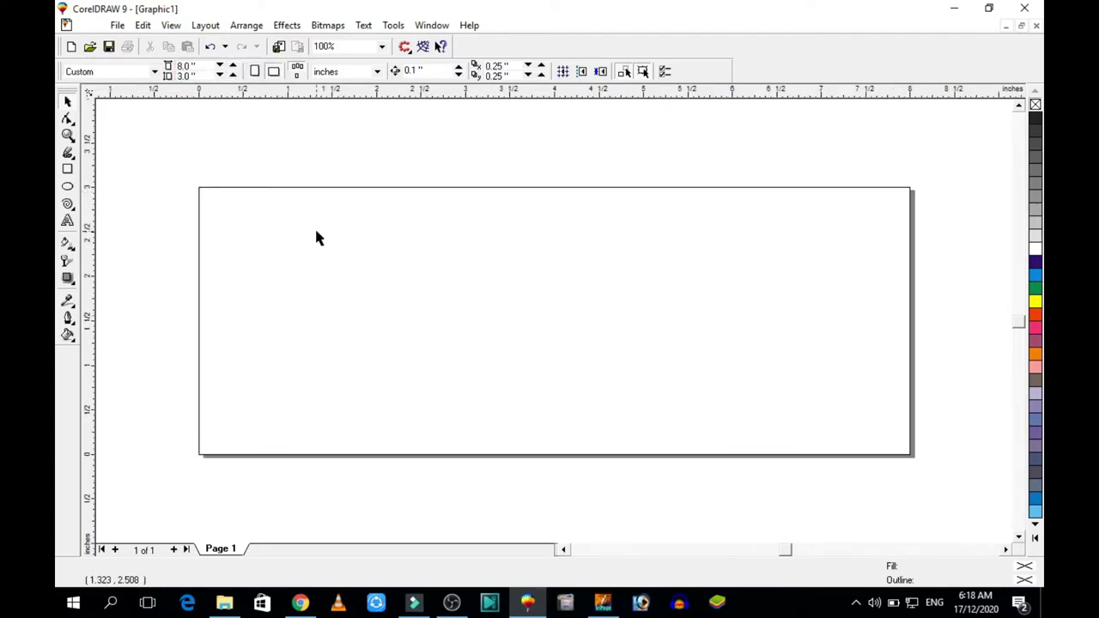
Make a page-sized rectangle, PowerClip a copy inside it, and enter Edit Contents
{"action": "double_click", "coordinate": [67, 169]}
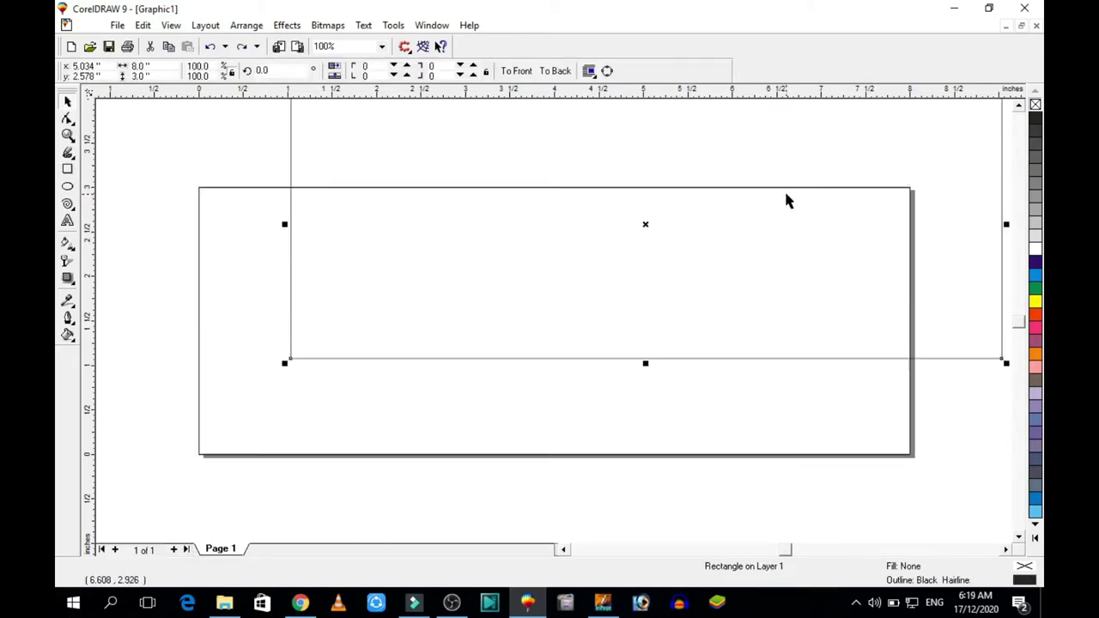
{"action": "left_click_drag", "start_coordinate": [329, 206], "coordinate": [428, 142]}
{"action": "left_click", "coordinate": [468, 172]}
{"action": "left_click", "coordinate": [287, 26]}
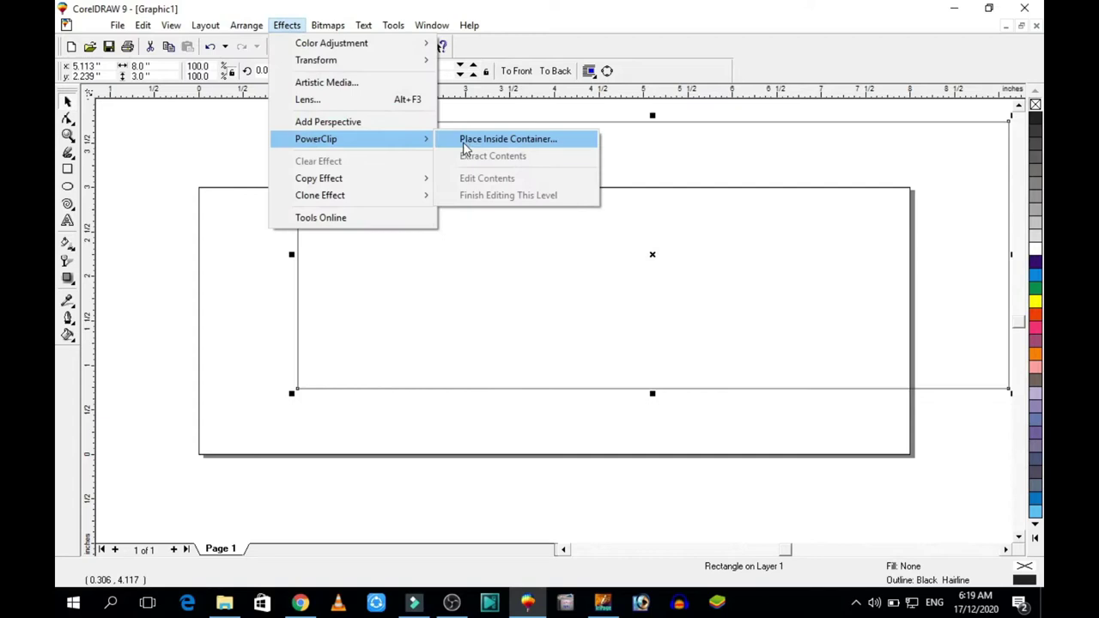
{"action": "left_click", "coordinate": [498, 138]}
{"action": "left_click", "coordinate": [220, 328]}
{"action": "right_click", "coordinate": [335, 225]}
{"action": "left_click", "coordinate": [350, 238]}
Resize the inner rectangle to a square, rotate it into a diamond, and shift it over the left page edge
{"action": "left_click_drag", "start_coordinate": [913, 319], "coordinate": [595, 319]}
{"action": "left_click_drag", "start_coordinate": [352, 295], "coordinate": [378, 301]}
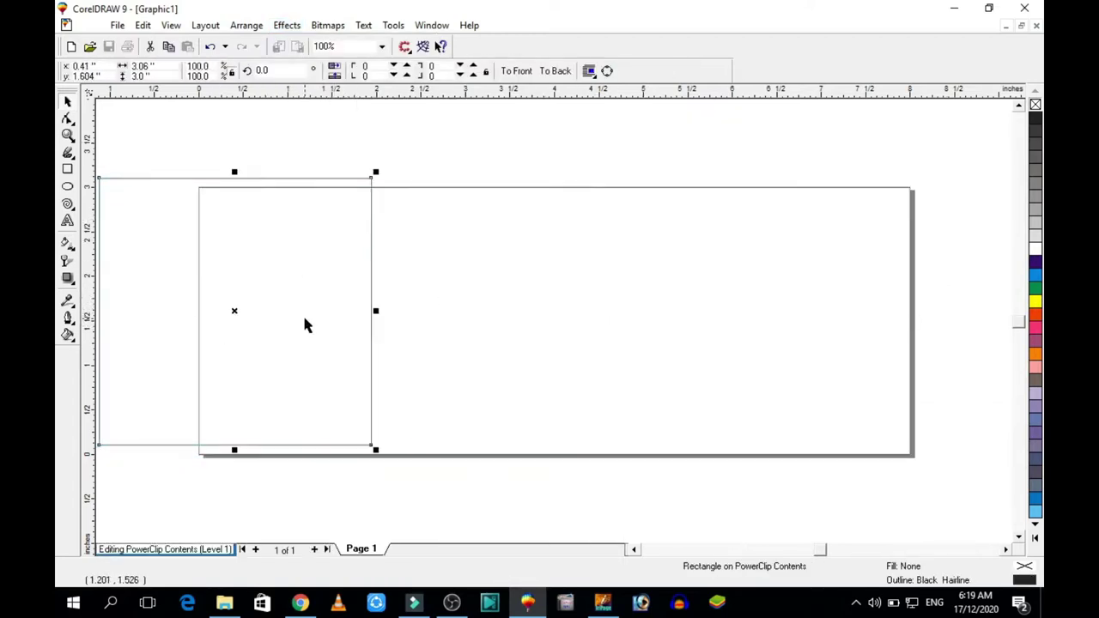
{"action": "left_click", "coordinate": [362, 262]}
{"action": "mouse_move", "coordinate": [414, 166]}
{"action": "left_mouse_down"}
{"action": "mouse_move", "coordinate": [372, 280]}
{"action": "mouse_move", "coordinate": [402, 269]}
{"action": "left_mouse_up"}
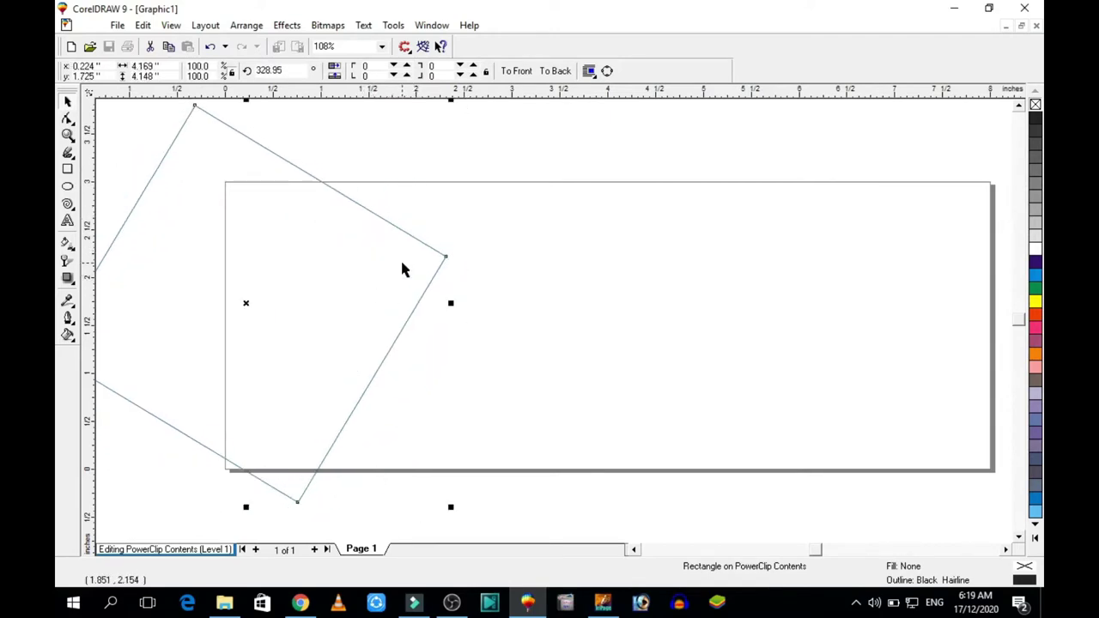
{"action": "left_click_drag", "start_coordinate": [452, 512], "coordinate": [404, 529]}
{"action": "left_click_drag", "start_coordinate": [291, 375], "coordinate": [262, 375]}
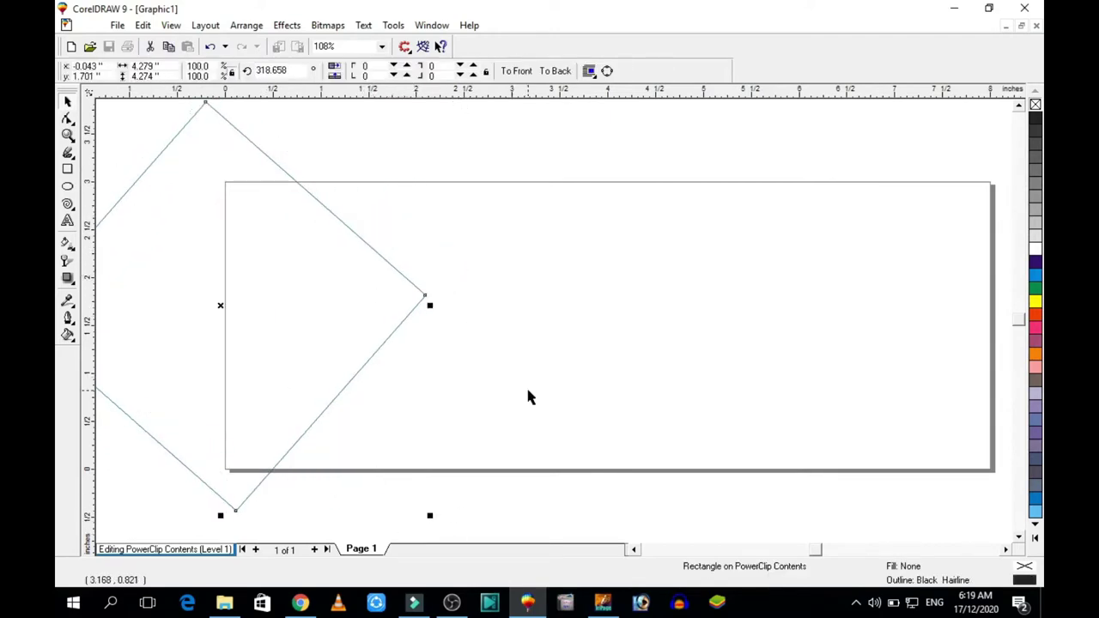
{"action": "left_click", "coordinate": [493, 362]}
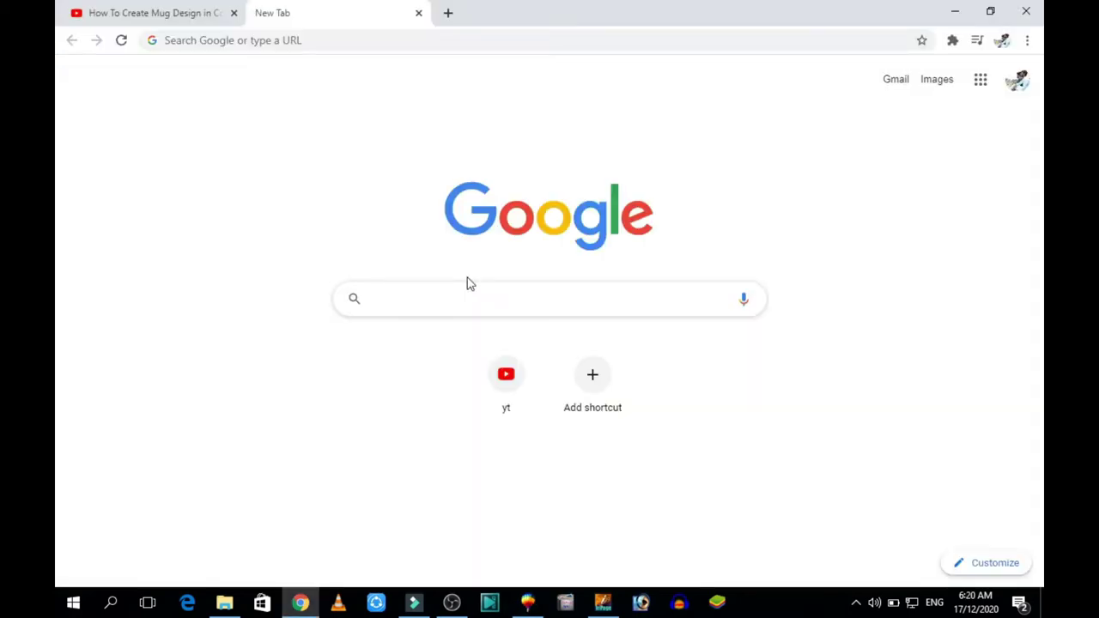
Search Google Images for 'green tree background'
{"action": "type", "text": "gree back"}
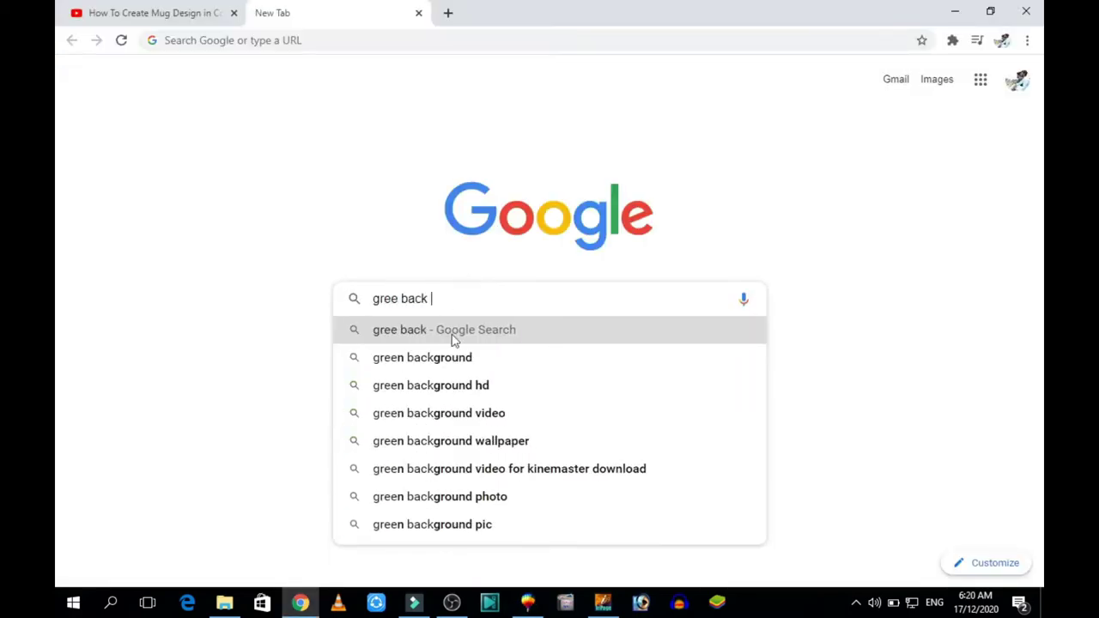
{"action": "left_click", "coordinate": [453, 337]}
{"action": "left_click", "coordinate": [249, 124]}
{"action": "left_click", "coordinate": [278, 83]}
{"action": "left_click", "coordinate": [181, 84]}
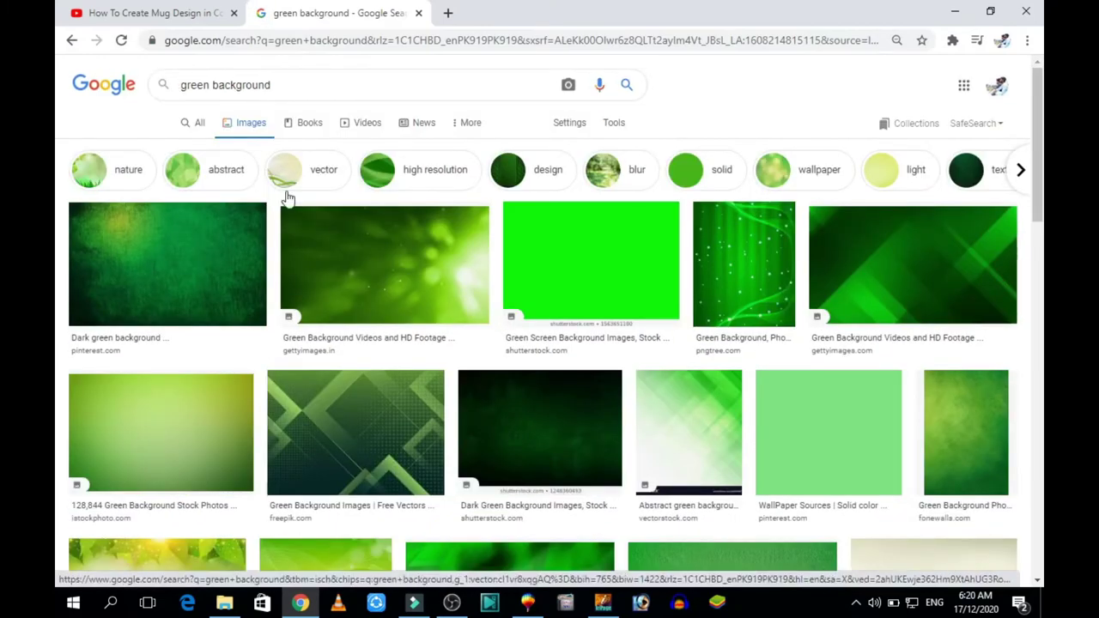
{"action": "type", "text": "tree"}
{"action": "key", "text": "Return"}
Browse the results, previewing several blurred green tree background images
{"action": "scroll", "coordinate": [549, 344], "scroll_direction": "down", "scroll_amount": 2}
{"action": "left_click_drag", "start_coordinate": [1041, 196], "coordinate": [1036, 403]}
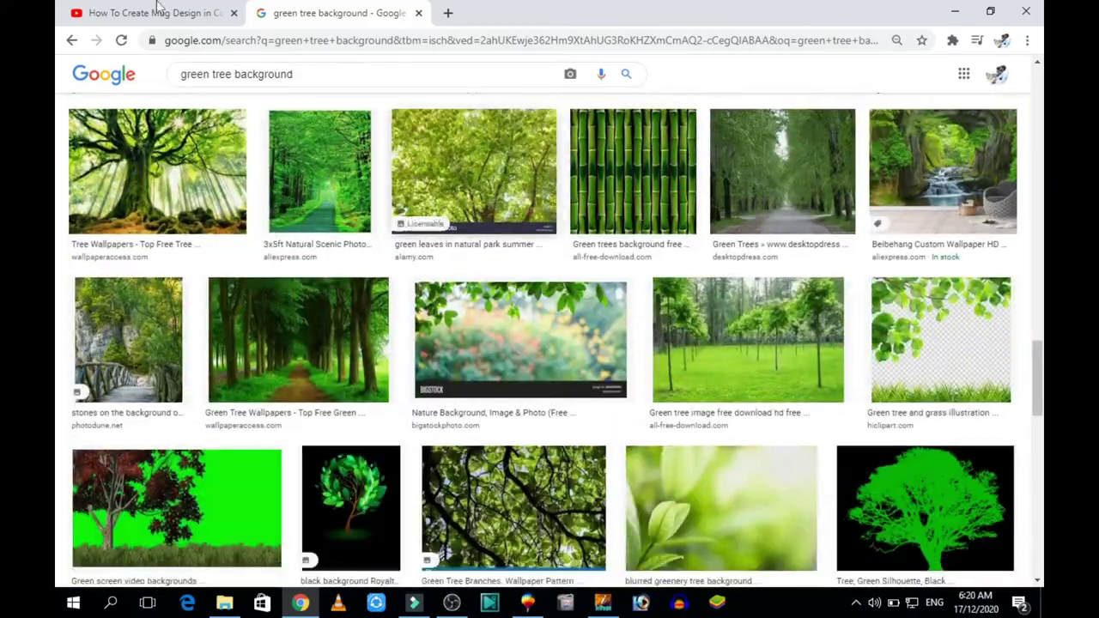
{"action": "scroll", "coordinate": [550, 344], "scroll_direction": "down", "scroll_amount": 5}
{"action": "scroll", "coordinate": [550, 343], "scroll_direction": "down", "scroll_amount": 5}
{"action": "scroll", "coordinate": [1041, 390], "scroll_direction": "down", "scroll_amount": 5}
{"action": "scroll", "coordinate": [1040, 390], "scroll_direction": "down", "scroll_amount": 5}
{"action": "scroll", "coordinate": [1041, 390], "scroll_direction": "down", "scroll_amount": 3}
{"action": "scroll", "coordinate": [1041, 391], "scroll_direction": "down", "scroll_amount": 3}
{"action": "scroll", "coordinate": [1040, 391], "scroll_direction": "down", "scroll_amount": 3}
{"action": "scroll", "coordinate": [1038, 411], "scroll_direction": "down", "scroll_amount": 3}
{"action": "scroll", "coordinate": [1039, 410], "scroll_direction": "down", "scroll_amount": 5}
{"action": "scroll", "coordinate": [1039, 410], "scroll_direction": "down", "scroll_amount": 4}
{"action": "scroll", "coordinate": [1039, 410], "scroll_direction": "down", "scroll_amount": 3}
{"action": "scroll", "coordinate": [1038, 411], "scroll_direction": "down", "scroll_amount": 2}
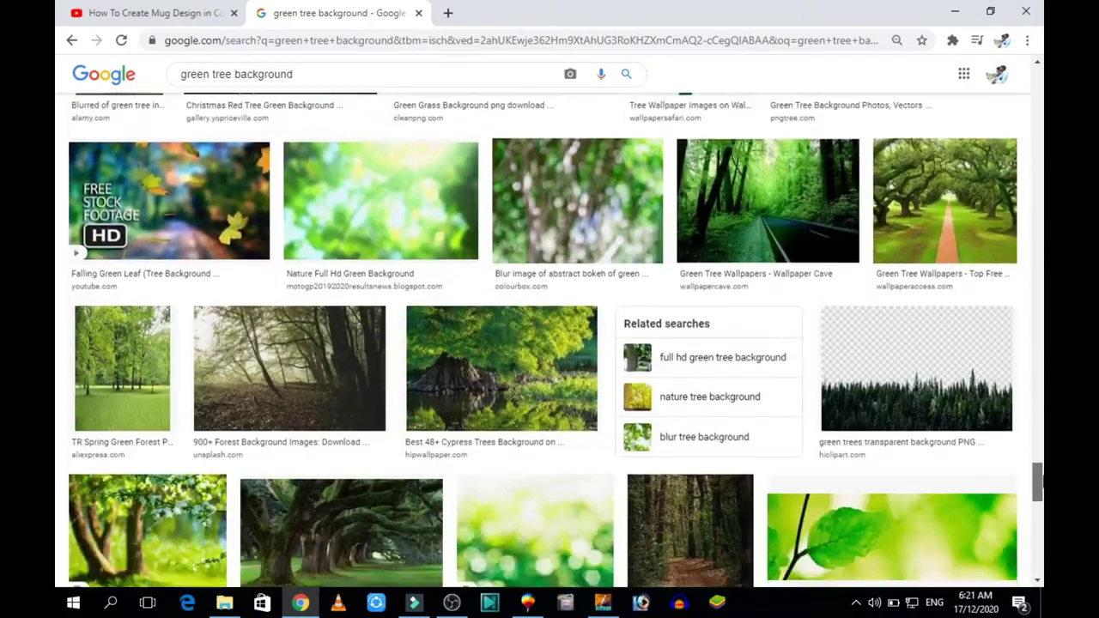
{"action": "scroll", "coordinate": [1038, 411], "scroll_direction": "down", "scroll_amount": 4}
{"action": "scroll", "coordinate": [1039, 411], "scroll_direction": "down", "scroll_amount": 3}
{"action": "scroll", "coordinate": [1039, 411], "scroll_direction": "down", "scroll_amount": 3}
{"action": "scroll", "coordinate": [1038, 409], "scroll_direction": "down", "scroll_amount": 4}
{"action": "left_click_drag", "start_coordinate": [1039, 408], "coordinate": [1036, 506]}
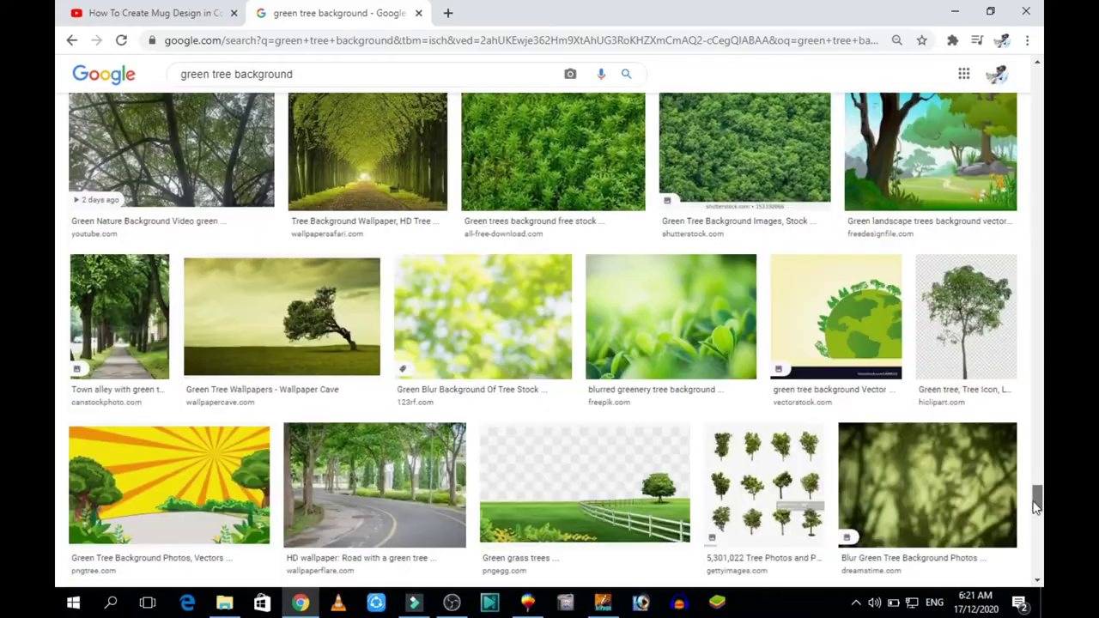
{"action": "left_click", "coordinate": [671, 316]}
{"action": "scroll", "coordinate": [1004, 294], "scroll_direction": "down", "scroll_amount": 3}
{"action": "scroll", "coordinate": [1004, 295], "scroll_direction": "down", "scroll_amount": 5}
{"action": "scroll", "coordinate": [629, 249], "scroll_direction": "down", "scroll_amount": 2}
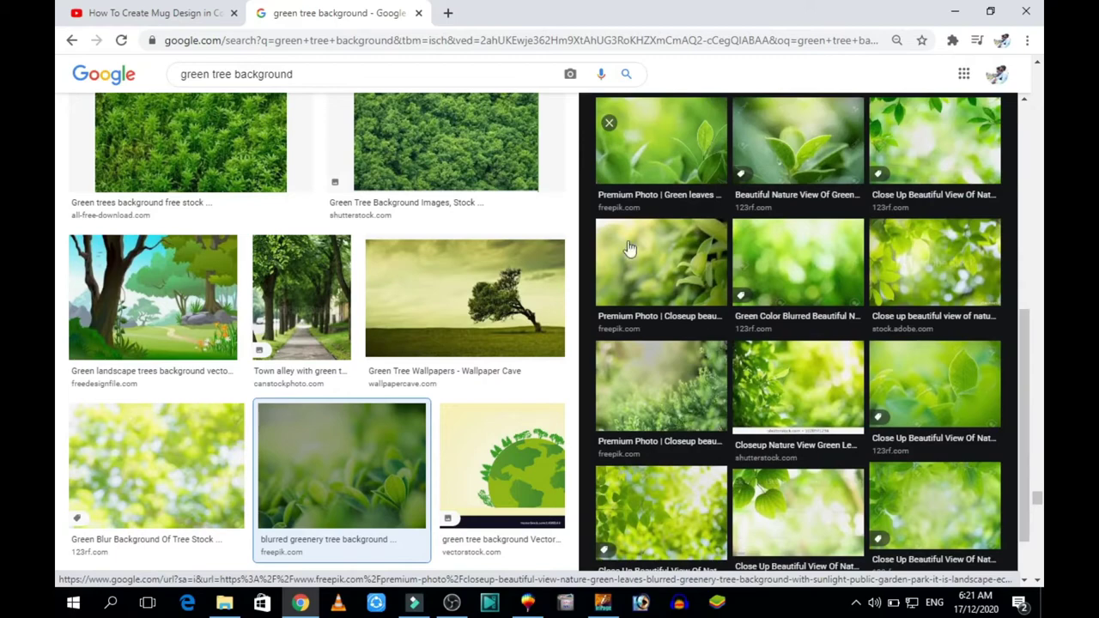
{"action": "left_click", "coordinate": [630, 249]}
{"action": "scroll", "coordinate": [684, 252], "scroll_direction": "down", "scroll_amount": 3}
{"action": "scroll", "coordinate": [684, 252], "scroll_direction": "down", "scroll_amount": 3}
{"action": "scroll", "coordinate": [684, 251], "scroll_direction": "up", "scroll_amount": 3}
{"action": "left_click", "coordinate": [684, 252]}
{"action": "scroll", "coordinate": [684, 251], "scroll_direction": "down", "scroll_amount": 5}
{"action": "scroll", "coordinate": [684, 252], "scroll_direction": "down", "scroll_amount": 1}
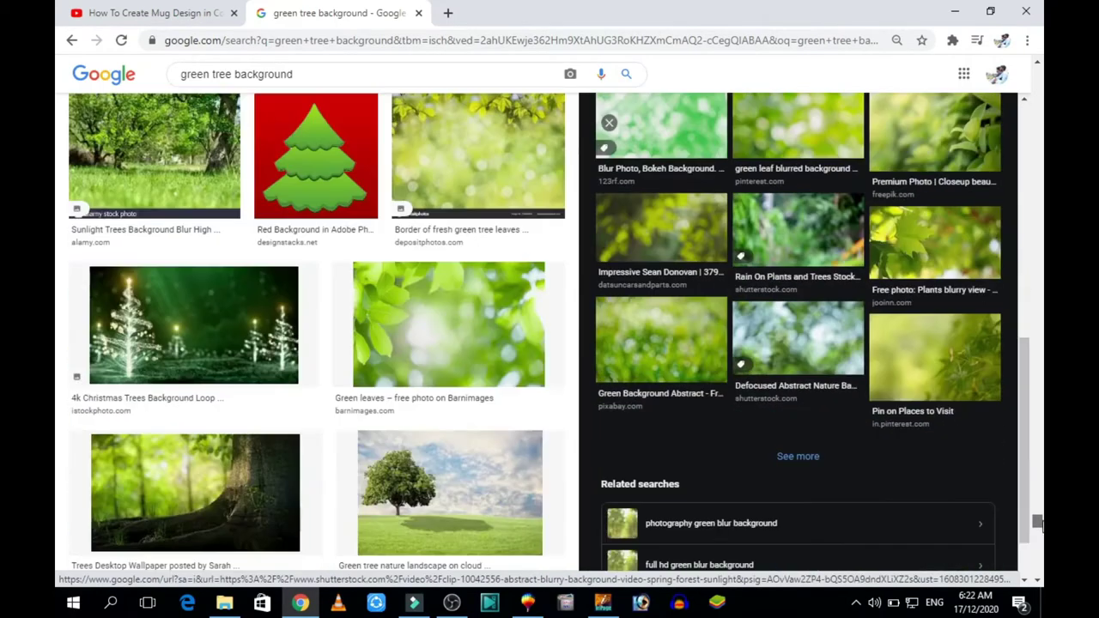
{"action": "left_click_drag", "start_coordinate": [1037, 530], "coordinate": [1037, 449]}
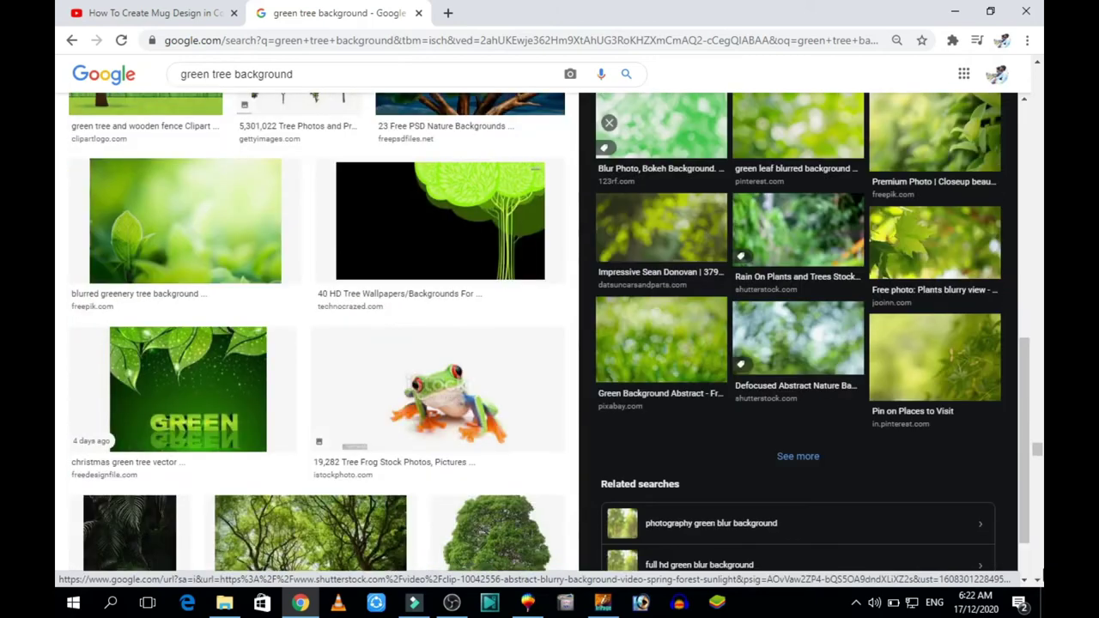
{"action": "scroll", "coordinate": [1028, 451], "scroll_direction": "up", "scroll_amount": 10}
{"action": "left_click_drag", "start_coordinate": [1037, 455], "coordinate": [1037, 73]}
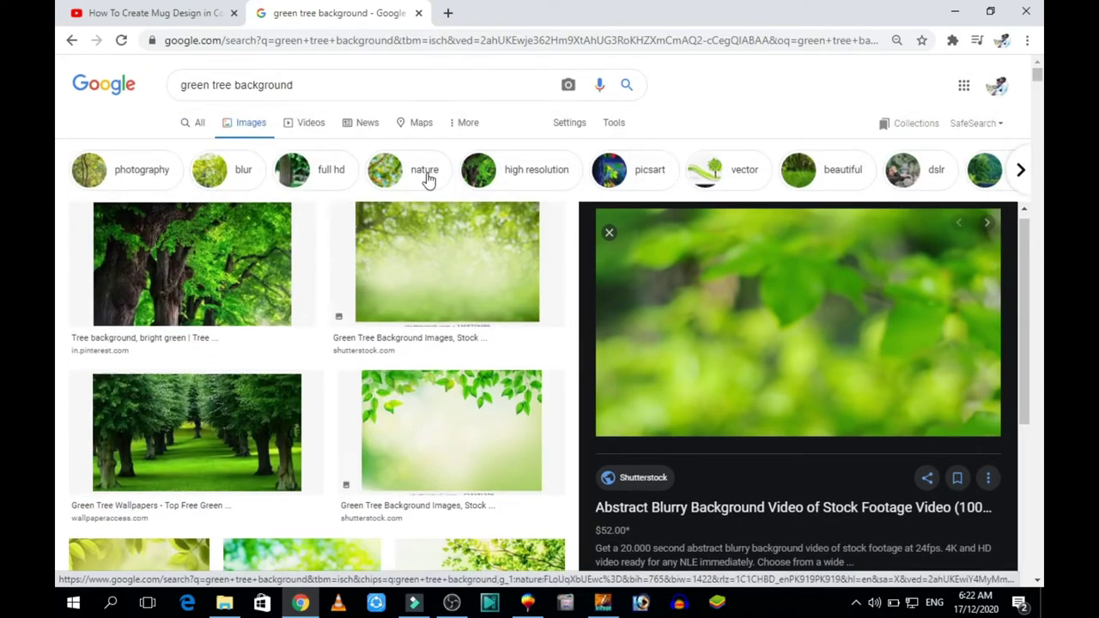
Filter the results to nature images and preview the Green Tree Wallpapers forest image
{"action": "left_click", "coordinate": [427, 176]}
{"action": "left_click_drag", "start_coordinate": [1037, 189], "coordinate": [1039, 287]}
{"action": "scroll", "coordinate": [1039, 288], "scroll_direction": "down", "scroll_amount": 1}
{"action": "left_click", "coordinate": [335, 189]}
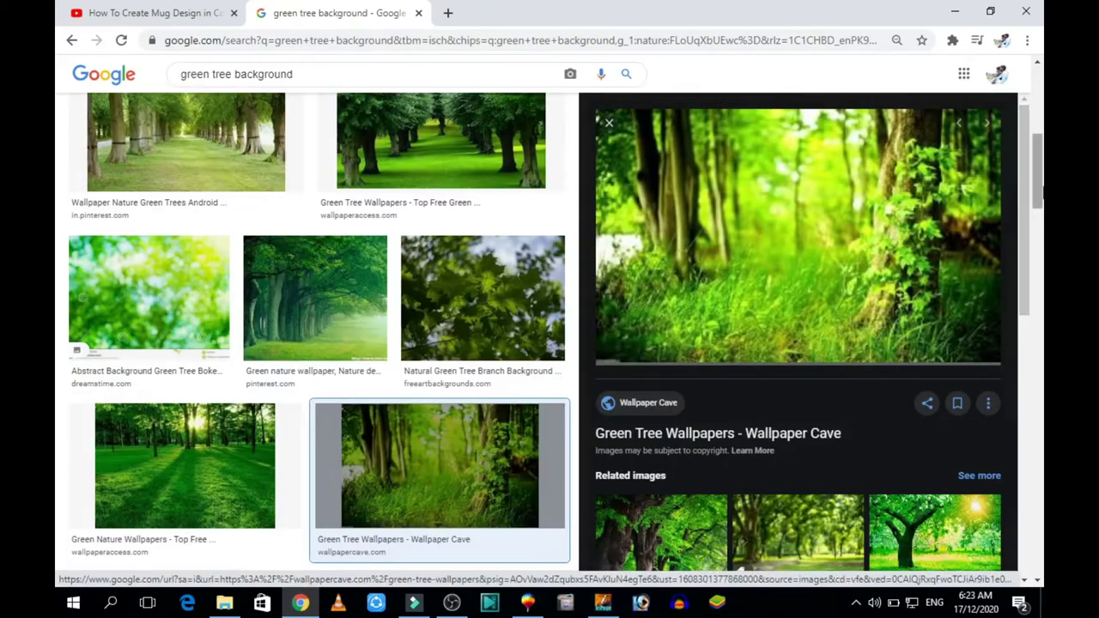
Save the forest image to the desktop as wp4724310
{"action": "left_click_drag", "start_coordinate": [798, 232], "coordinate": [729, 335]}
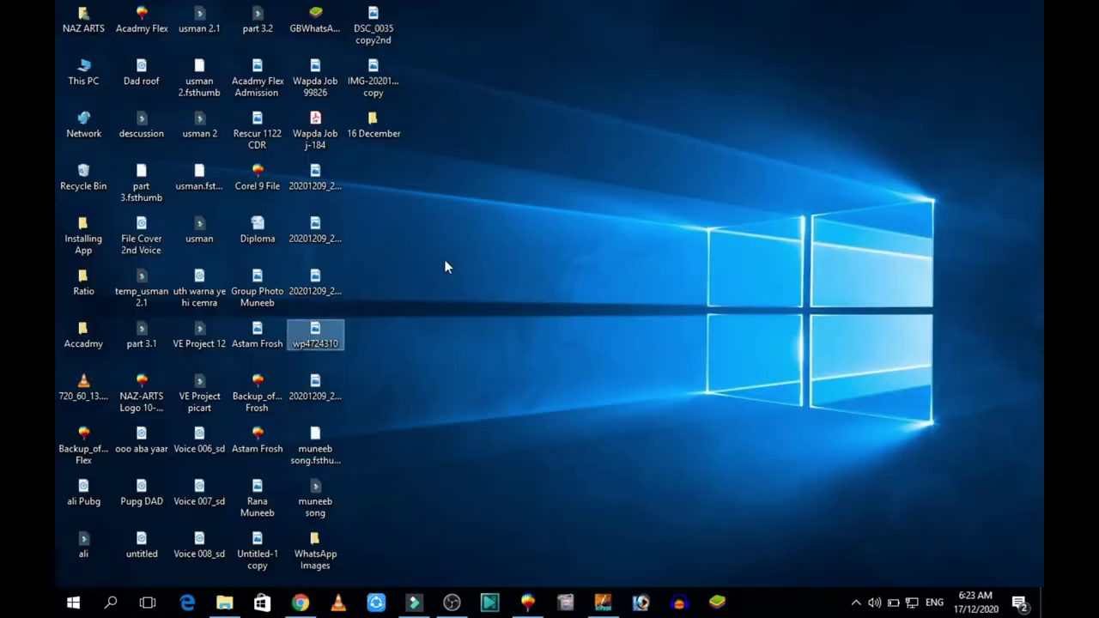
{"action": "left_click_drag", "start_coordinate": [478, 452], "coordinate": [656, 383]}
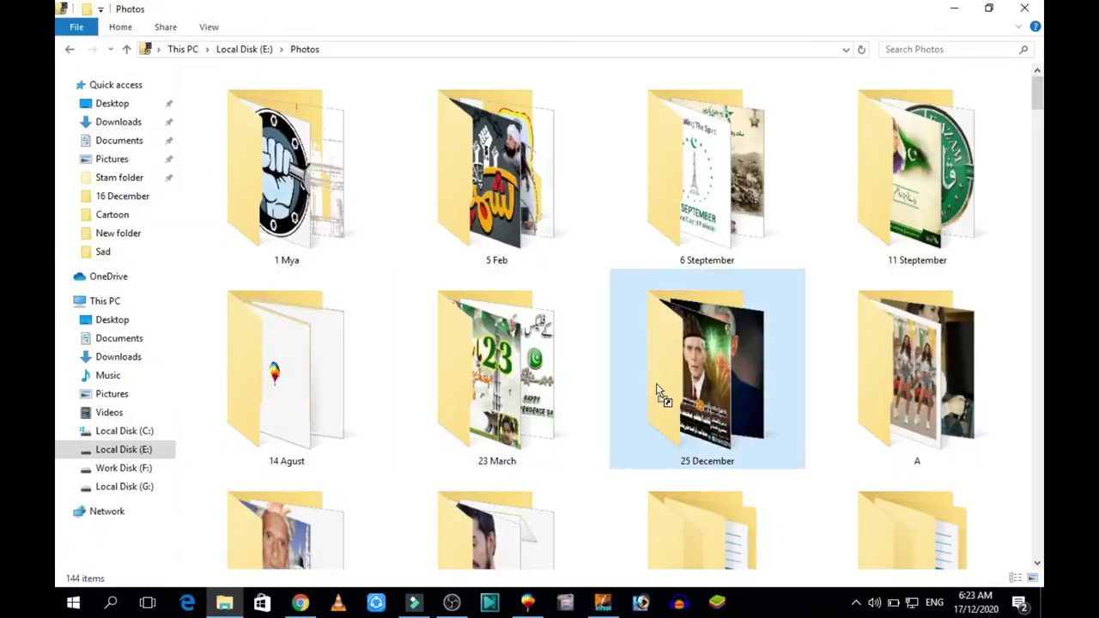
{"action": "left_click", "coordinate": [300, 604]}
{"action": "left_click", "coordinate": [299, 603]}
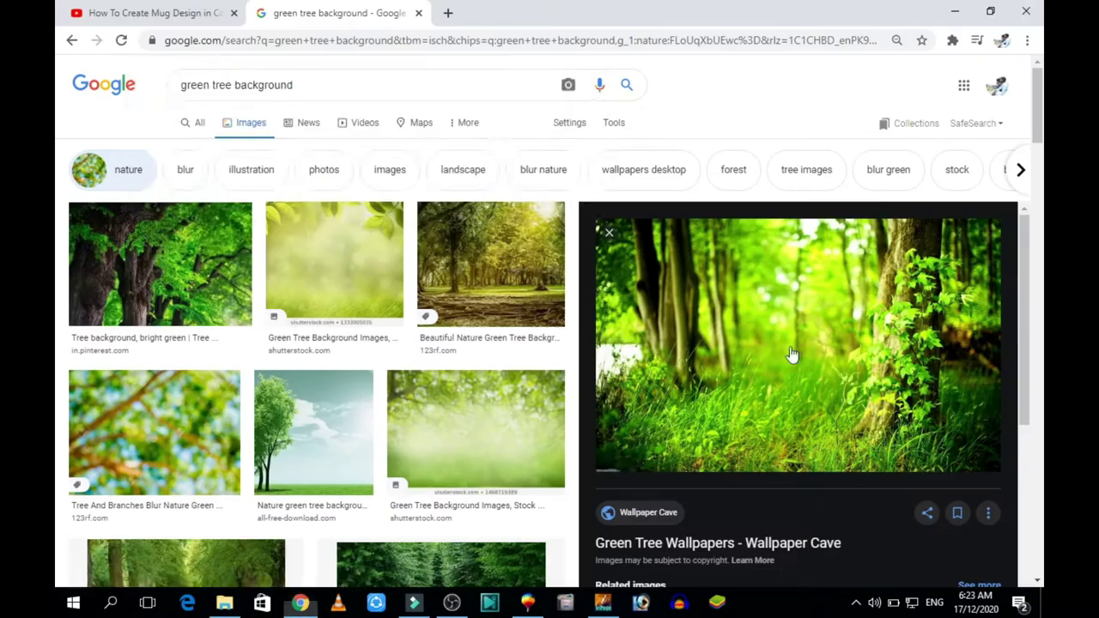
{"action": "left_click", "coordinate": [300, 604]}
Drop the forest photo into the frame contents, trim its top and bottom edges, and reselect the diamond
{"action": "left_click_drag", "start_coordinate": [294, 386], "coordinate": [721, 286]}
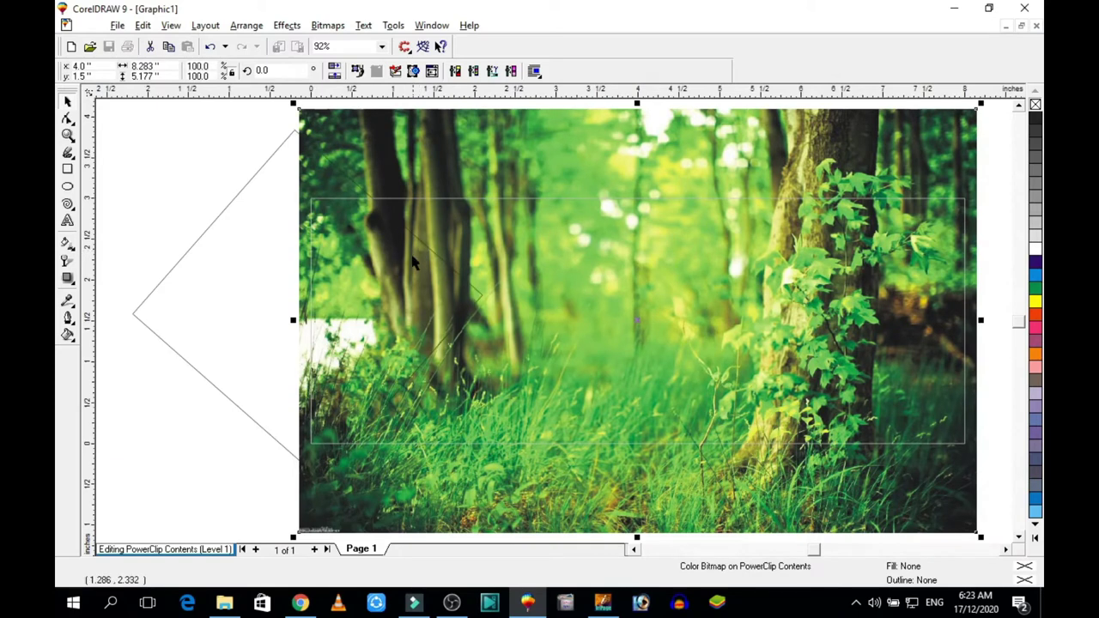
{"action": "key", "text": "F3"}
{"action": "key", "text": "F10"}
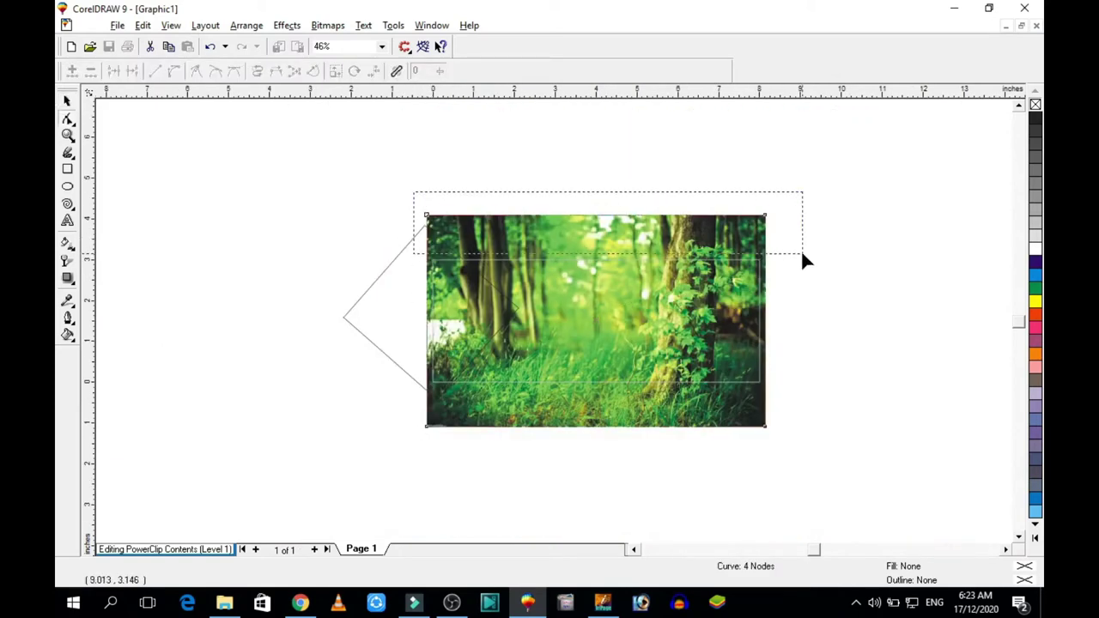
{"action": "key", "text": "Down"}
{"action": "key", "text": "Down"}
{"action": "key", "text": "Down"}
{"action": "left_click_drag", "start_coordinate": [784, 355], "coordinate": [359, 464]}
{"action": "key", "text": "Up"}
{"action": "key", "text": "Up"}
{"action": "key", "text": "Up"}
{"action": "key", "text": "Up"}
{"action": "key", "text": "F4"}
{"action": "key", "text": "space"}
{"action": "key", "text": "Tab"}
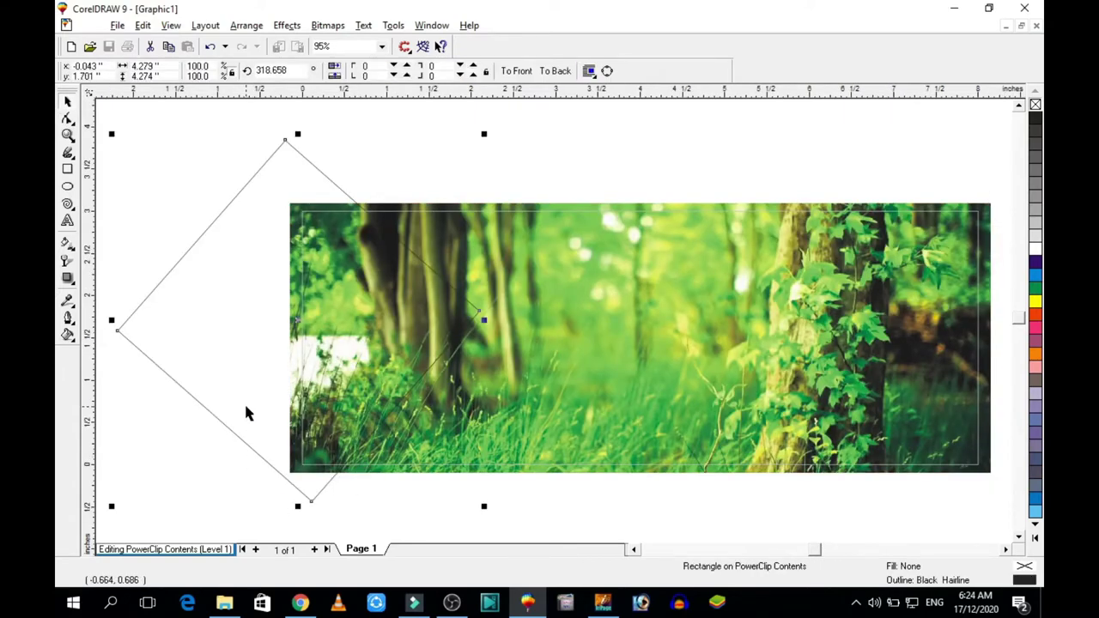
{"action": "left_click", "coordinate": [435, 138]}
{"action": "key", "text": "Tab"}
Leave a mirrored copy of the diamond straddling the right end of the forest strip
{"action": "left_click_drag", "start_coordinate": [579, 282], "coordinate": [543, 281]}
{"action": "key", "text": "ctrl+z"}
{"action": "key", "text": "ctrl+z"}
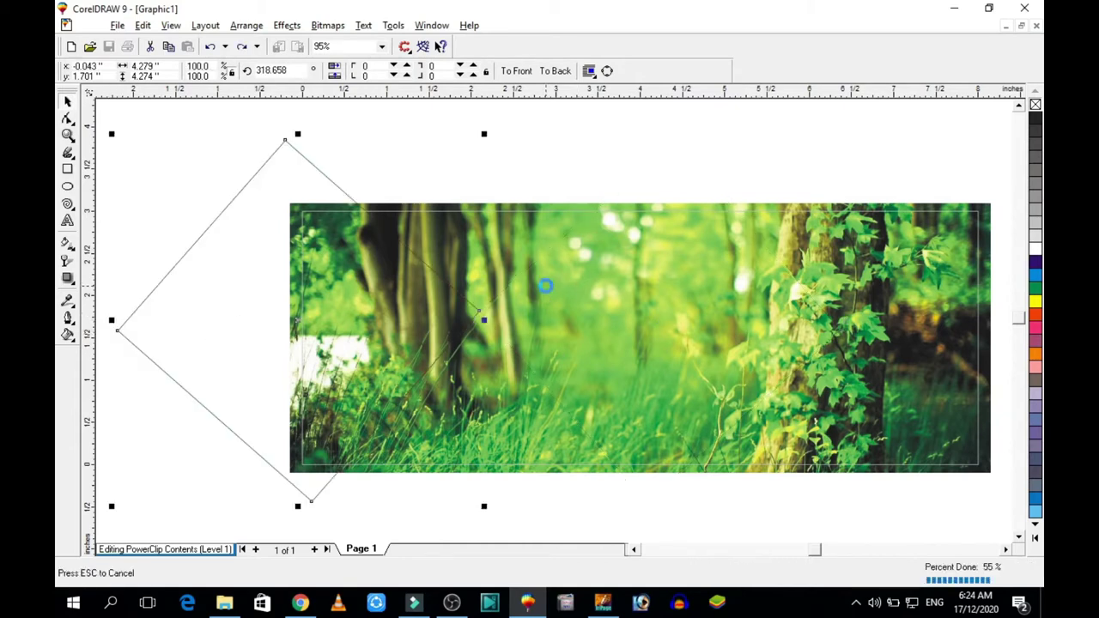
{"action": "left_click", "coordinate": [458, 176]}
{"action": "key", "text": "Tab"}
{"action": "left_click_drag", "start_coordinate": [558, 247], "coordinate": [562, 259]}
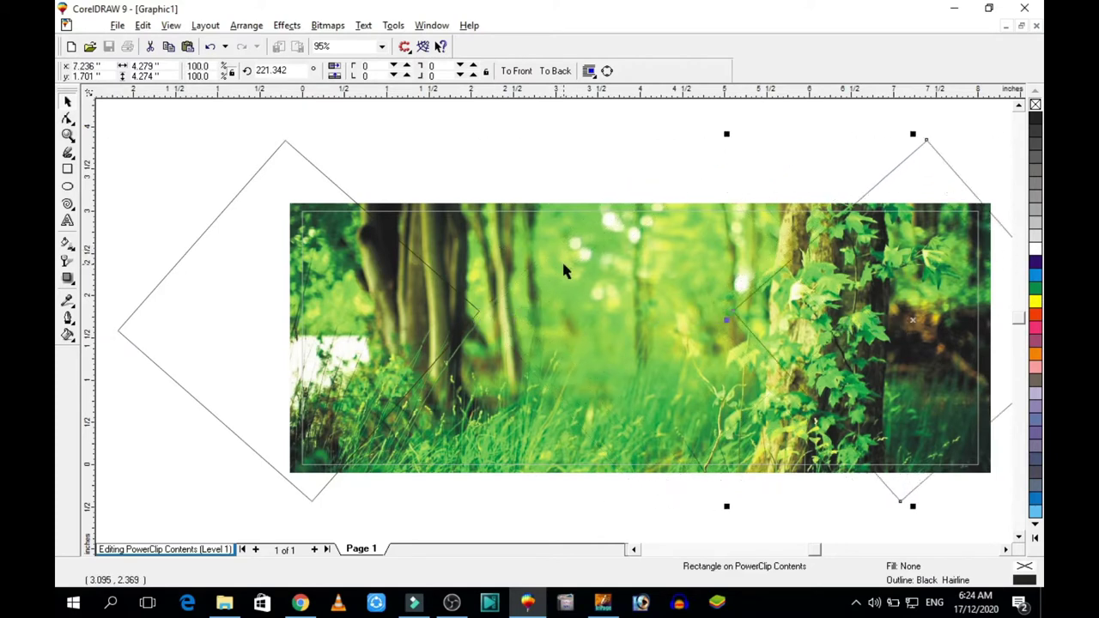
{"action": "key", "text": "Right"}
{"action": "key", "text": "Right"}
{"action": "key", "text": "Right"}
{"action": "key", "text": "Right"}
{"action": "key", "text": "Right"}
{"action": "key", "text": "Right"}
{"action": "key", "text": "Right"}
{"action": "key", "text": "Right"}
{"action": "key", "text": "Right"}
{"action": "key", "text": "Right"}
{"action": "key", "text": "Right"}
{"action": "key", "text": "Right"}
{"action": "key", "text": "Right"}
{"action": "key", "text": "Right"}
{"action": "key", "text": "Right"}
{"action": "key", "text": "Right"}
{"action": "key", "text": "Right"}
{"action": "key", "text": "Right"}
{"action": "key", "text": "Right"}
{"action": "key", "text": "Right"}
{"action": "key", "text": "Right"}
{"action": "key", "text": "Right"}
{"action": "key", "text": "Right"}
{"action": "key", "text": "Right"}
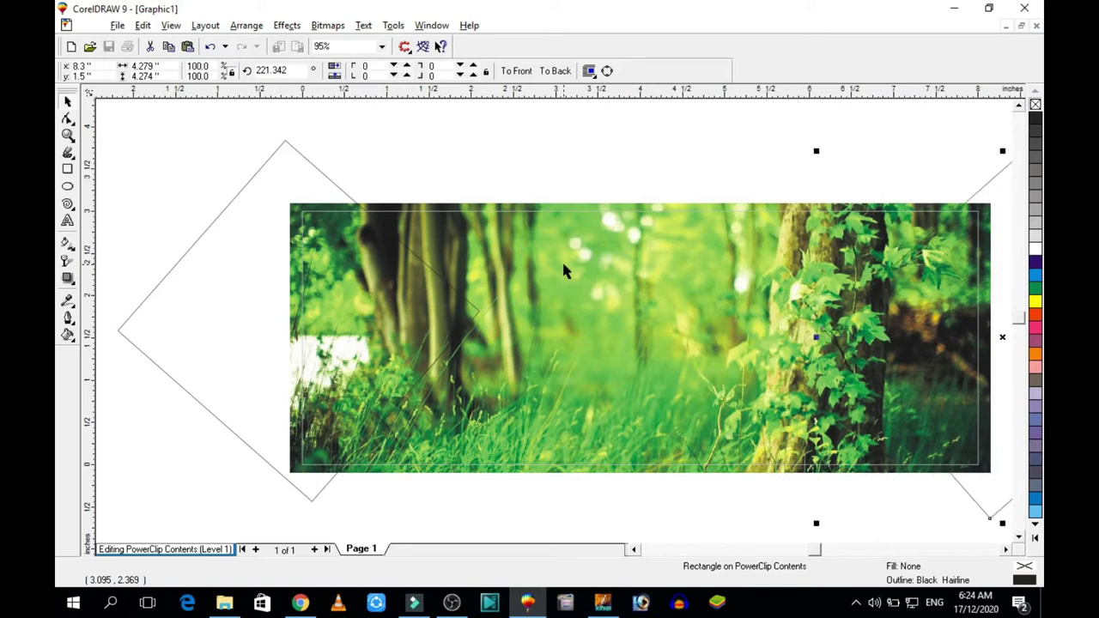
{"action": "key", "text": "F4"}
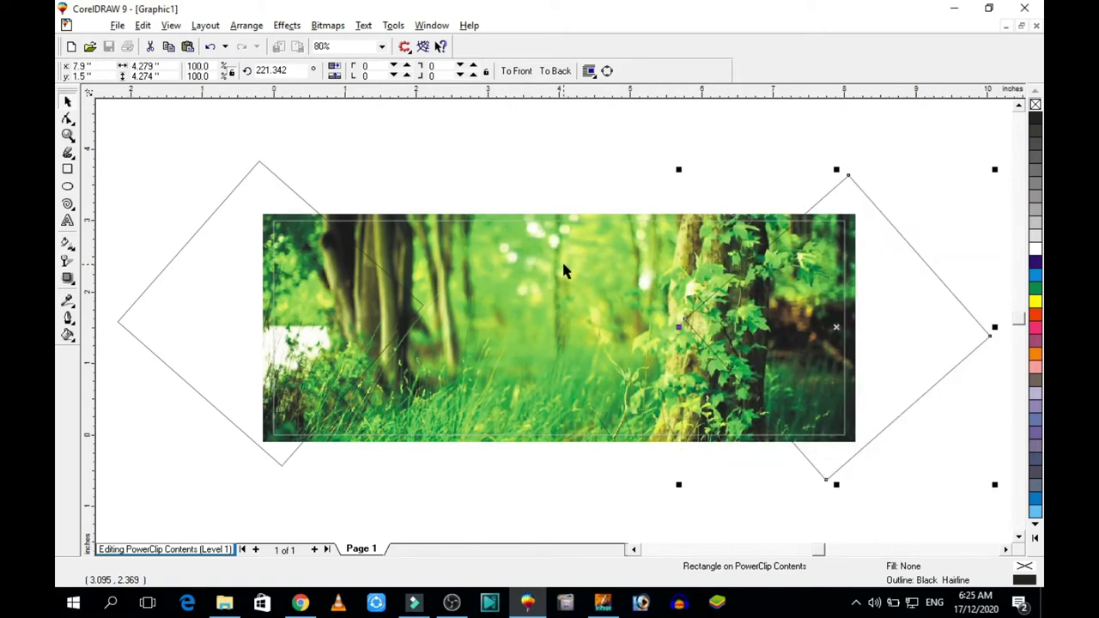
Fill both large diamonds with green
{"action": "left_click", "coordinate": [205, 224], "text": "shift"}
{"action": "left_click", "coordinate": [1035, 288]}
{"action": "left_click", "coordinate": [865, 125]}
{"action": "left_click", "coordinate": [834, 214]}
{"action": "left_click", "coordinate": [344, 261], "text": "shift"}
{"action": "left_click", "coordinate": [931, 127]}
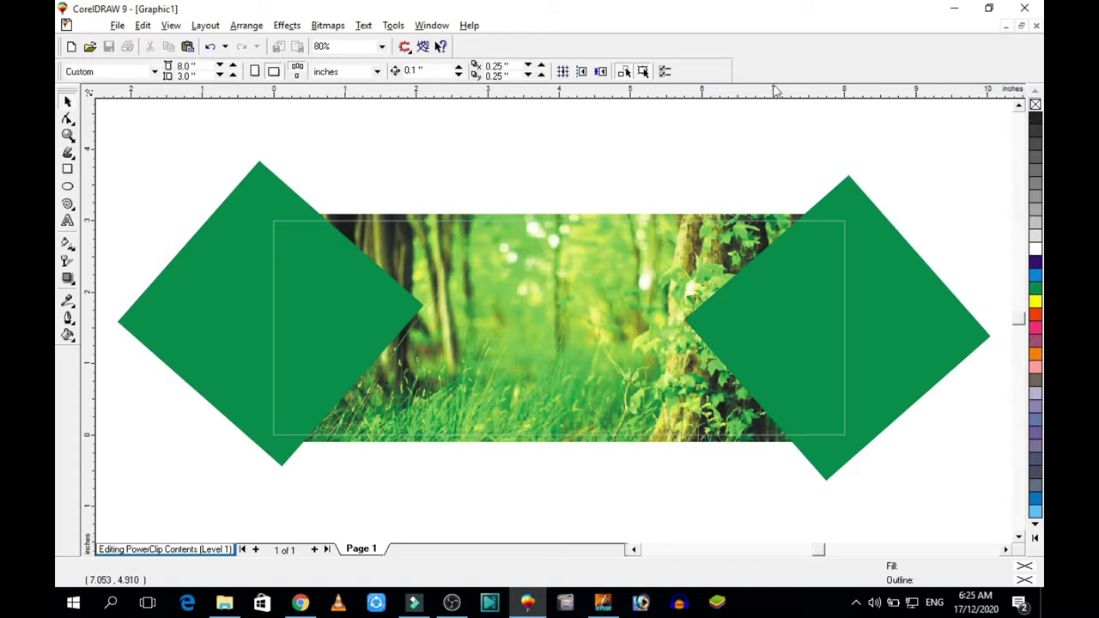
{"action": "key", "text": "alt+Tab"}
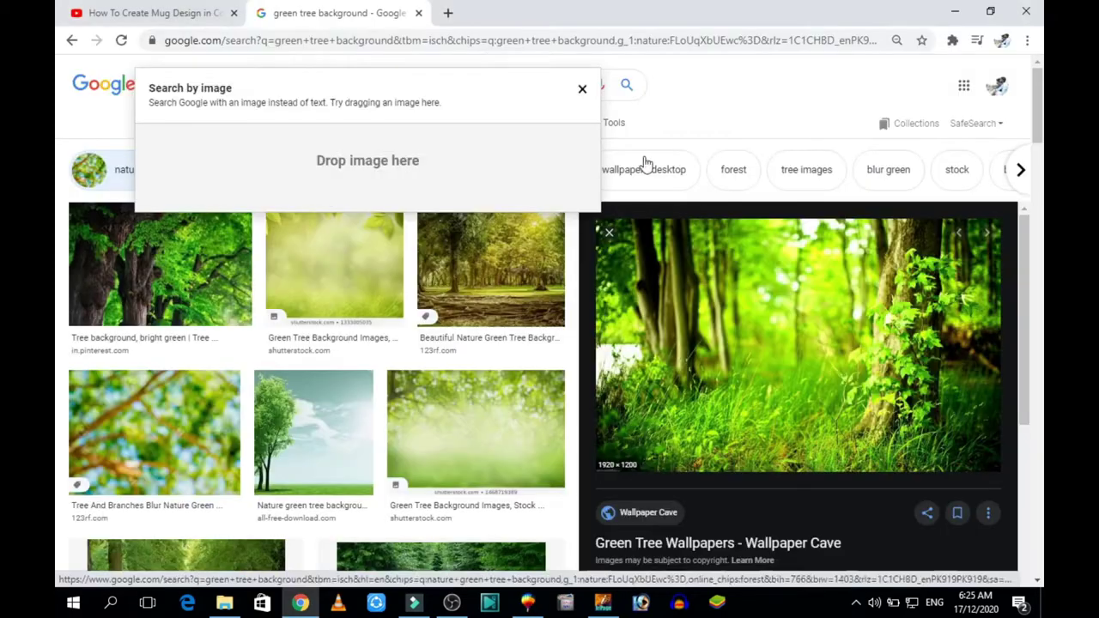
{"action": "left_click", "coordinate": [133, 12]}
{"action": "key", "text": "alt+Tab"}
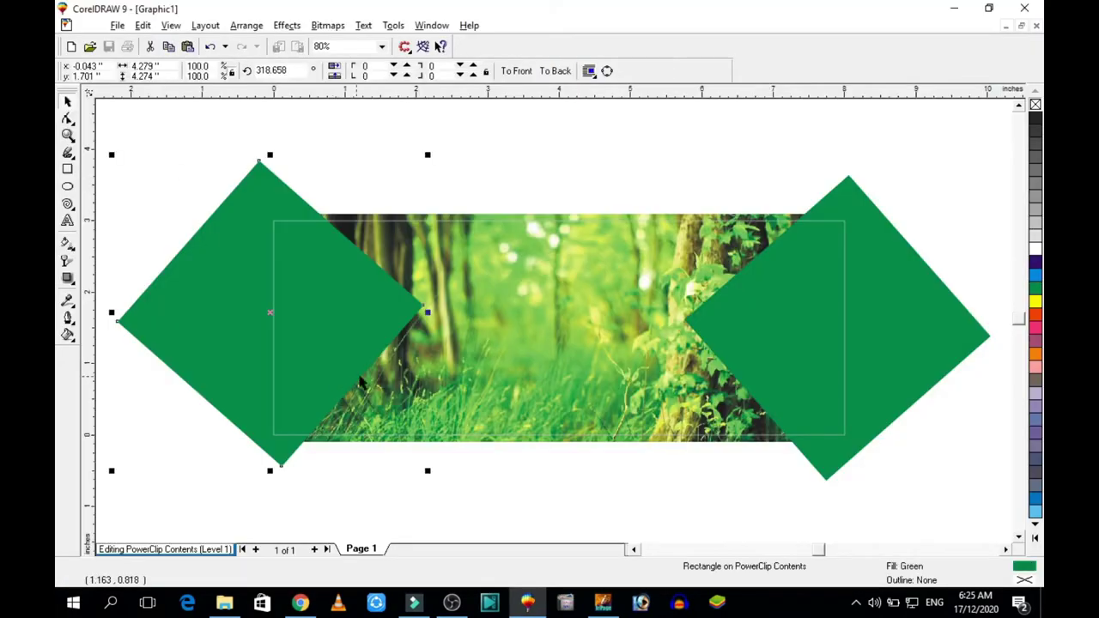
Nudge the left diamond down-right and the right one up-left, then widen both slightly
{"action": "key", "text": "Right"}
{"action": "key", "text": "Right"}
{"action": "key", "text": "Right"}
{"action": "key", "text": "Down"}
{"action": "key", "text": "Down"}
{"action": "key", "text": "Down"}
{"action": "key", "text": "Down"}
{"action": "key", "text": "Down"}
{"action": "left_click", "coordinate": [887, 289]}
{"action": "key", "text": "Up"}
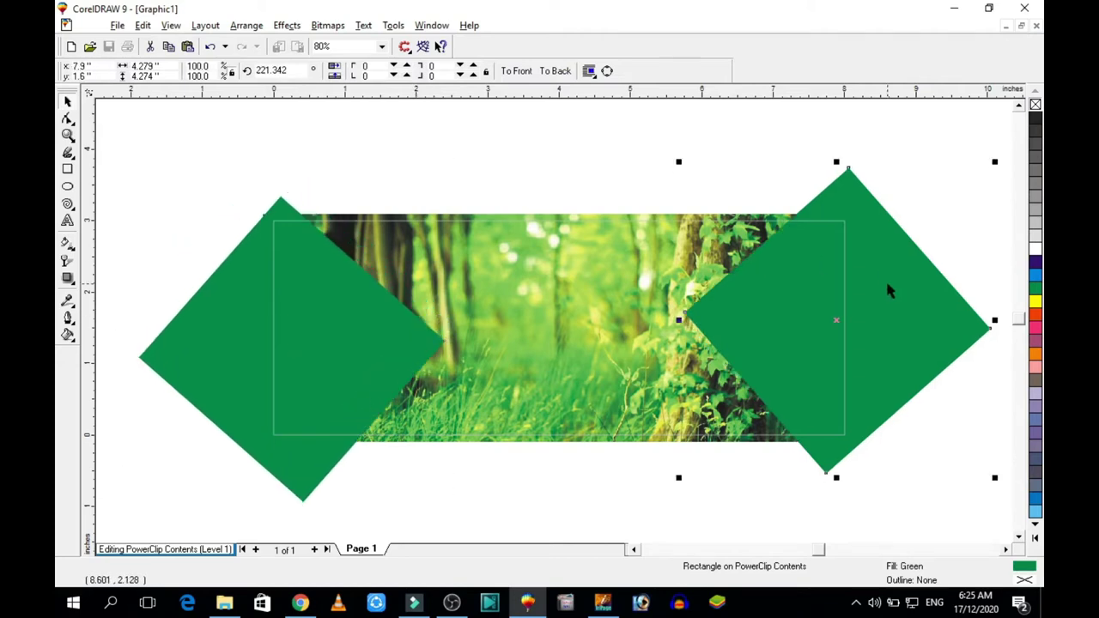
{"action": "key", "text": "Up"}
{"action": "key", "text": "Up"}
{"action": "key", "text": "Left"}
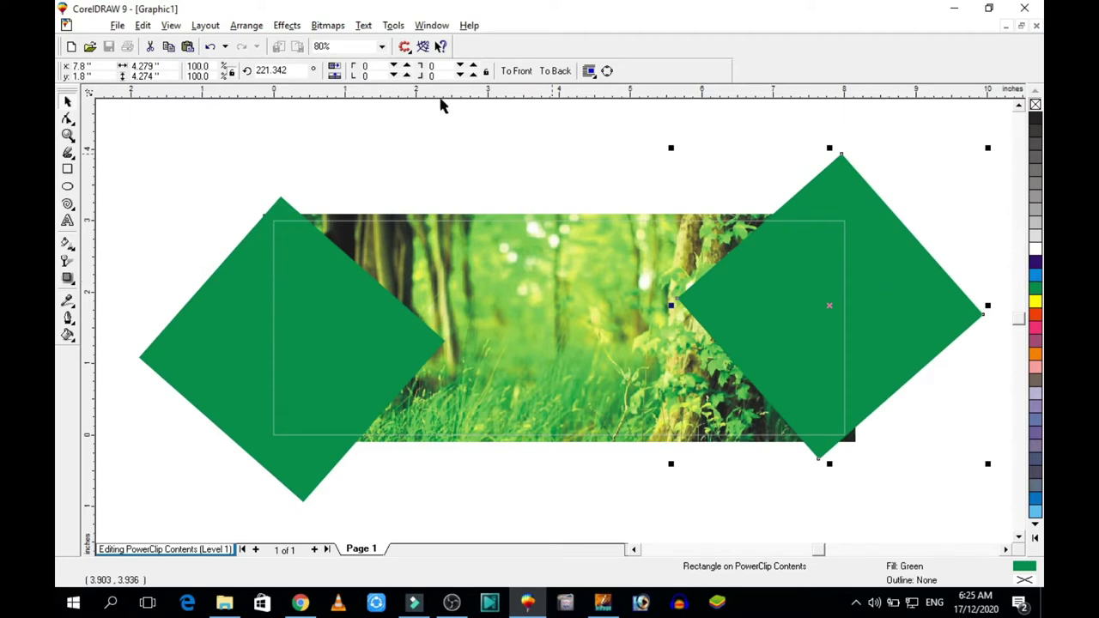
{"action": "left_click", "coordinate": [336, 357]}
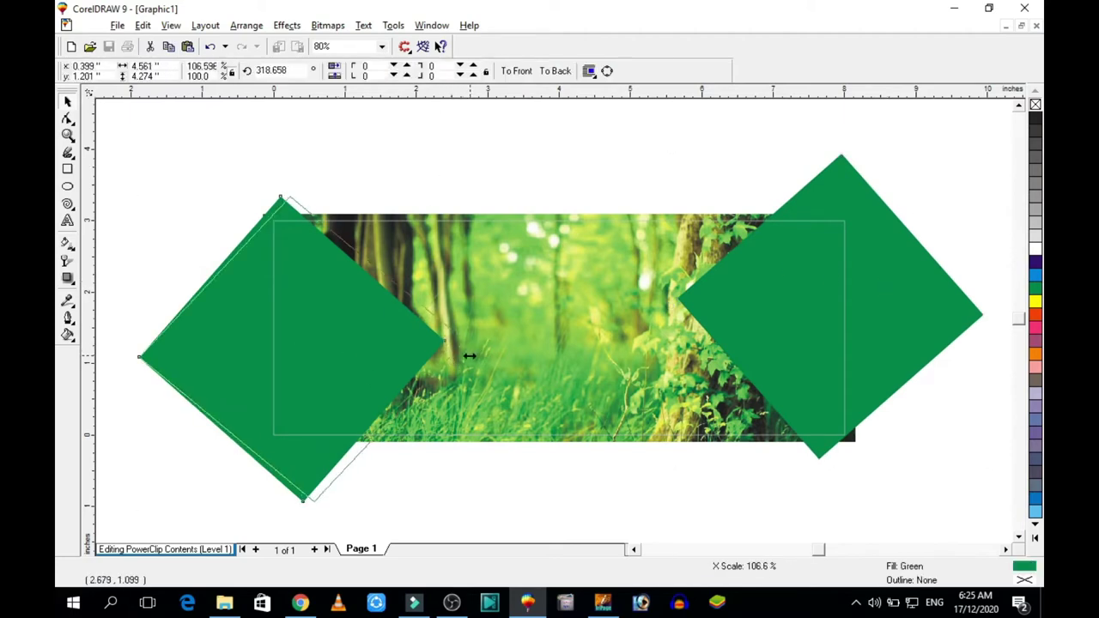
{"action": "left_click_drag", "start_coordinate": [469, 356], "coordinate": [471, 355]}
{"action": "left_click", "coordinate": [721, 317]}
{"action": "key", "text": "ctrl+r"}
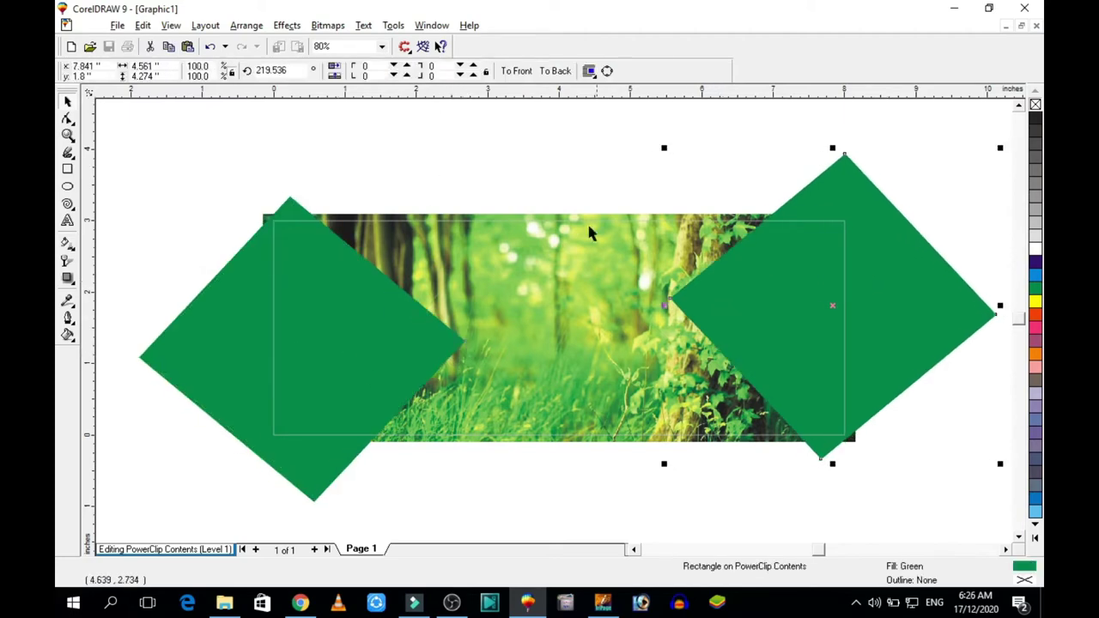
{"action": "left_click", "coordinate": [489, 150]}
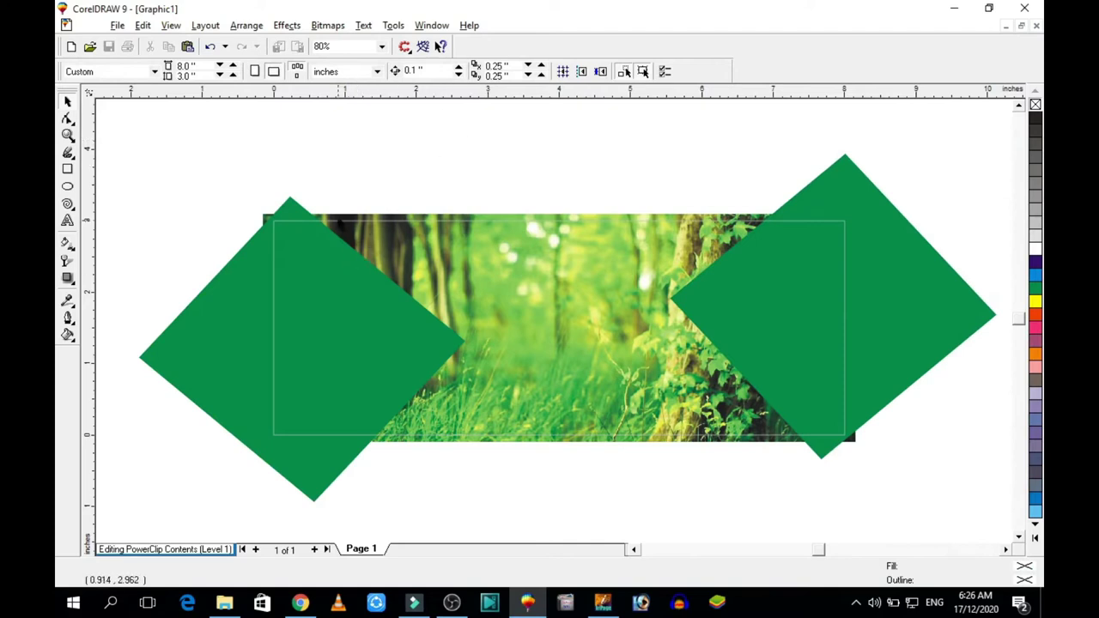
Draw a centred green square about 1.5 inches wide and rotate it 45° into a diamond
{"action": "left_click", "coordinate": [68, 170]}
{"action": "left_click_drag", "start_coordinate": [389, 102], "coordinate": [432, 144]}
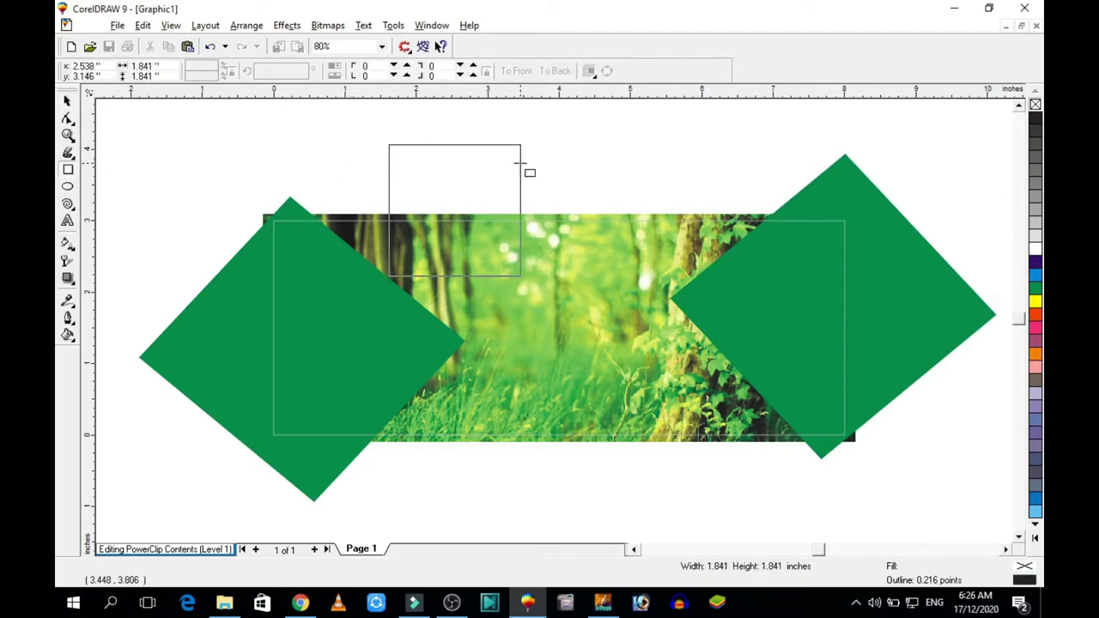
{"action": "left_click_drag", "start_coordinate": [453, 221], "coordinate": [498, 236]}
{"action": "key", "text": "p"}
{"action": "left_click", "coordinate": [1036, 290]}
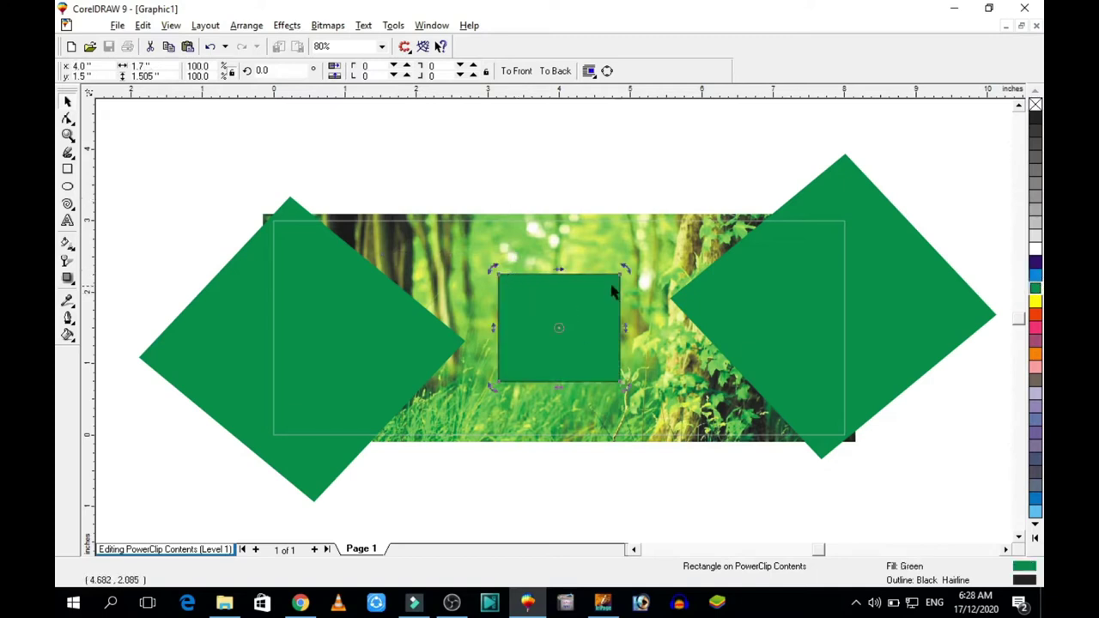
{"action": "type", "text": "45"}
{"action": "key", "text": "Return"}
{"action": "key", "text": "ctrl+z"}
{"action": "key", "text": "ctrl+z"}
{"action": "key", "text": "ctrl+z"}
{"action": "key", "text": "ctrl+shift+z"}
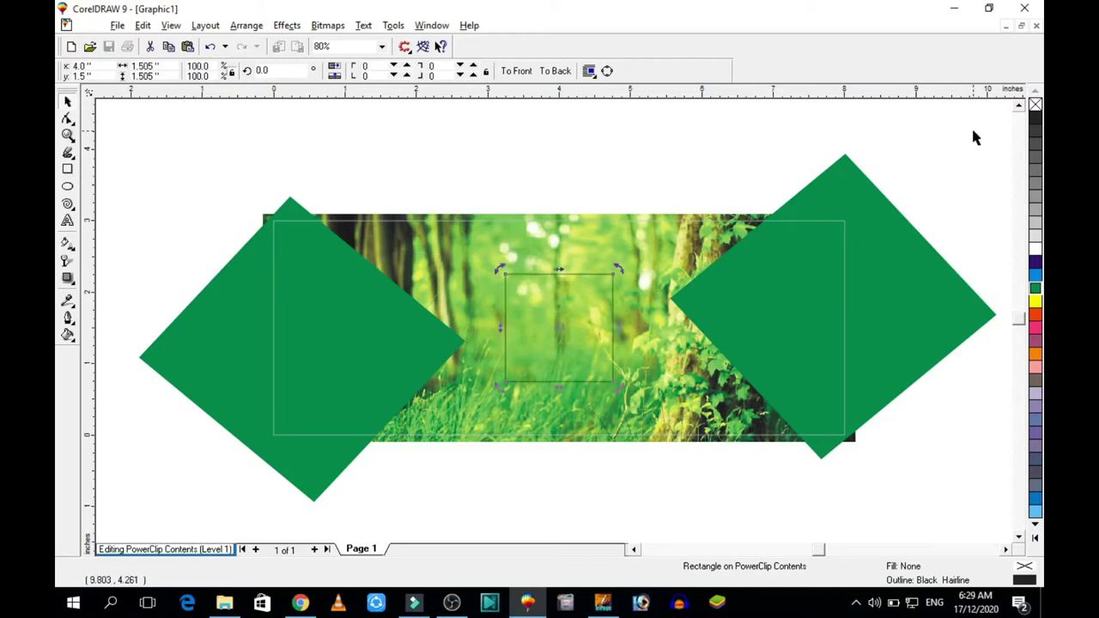
{"action": "key", "text": "ctrl+shift+z"}
{"action": "type", "text": "45"}
{"action": "key", "text": "Return"}
Move the small diamond toward the top centre, shrink it slightly, and drop a copy lower right
{"action": "left_click_drag", "start_coordinate": [570, 313], "coordinate": [525, 284]}
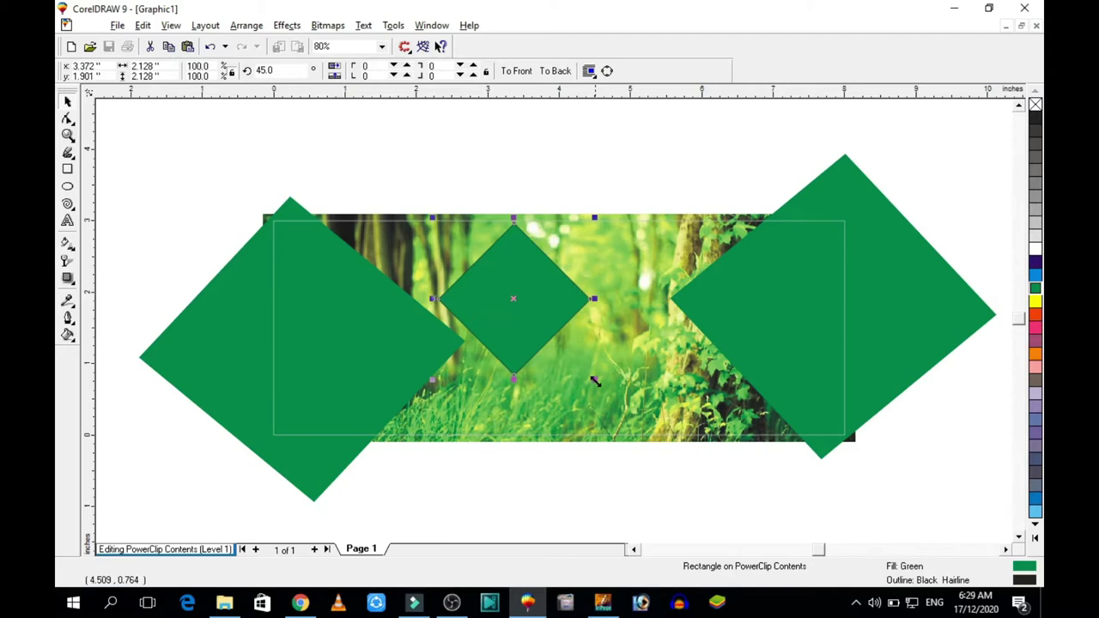
{"action": "mouse_move", "coordinate": [587, 378]}
{"action": "left_mouse_down"}
{"action": "mouse_move", "coordinate": [570, 355]}
{"action": "mouse_move", "coordinate": [626, 359]}
{"action": "left_mouse_up"}
{"action": "left_click", "coordinate": [685, 128]}
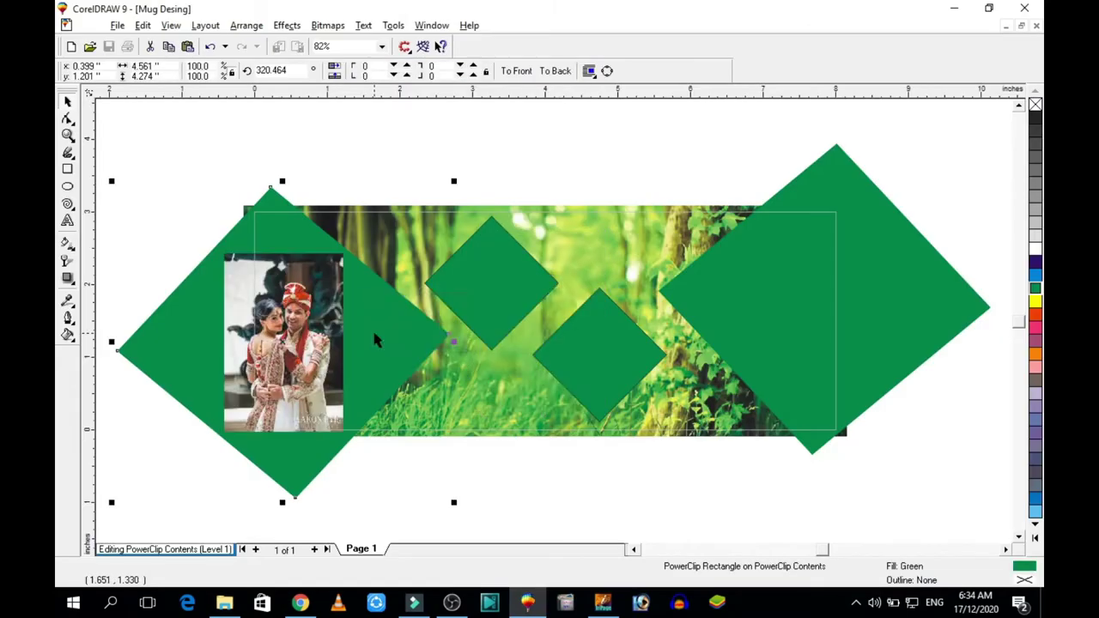
Enlarge the wedding photo inside the left diamond until it covers the frame
{"action": "right_click", "coordinate": [375, 339]}
{"action": "left_click", "coordinate": [422, 231]}
{"action": "mouse_move", "coordinate": [346, 255]}
{"action": "left_mouse_down"}
{"action": "mouse_move", "coordinate": [384, 208]}
{"action": "mouse_move", "coordinate": [247, 195]}
{"action": "left_mouse_up"}
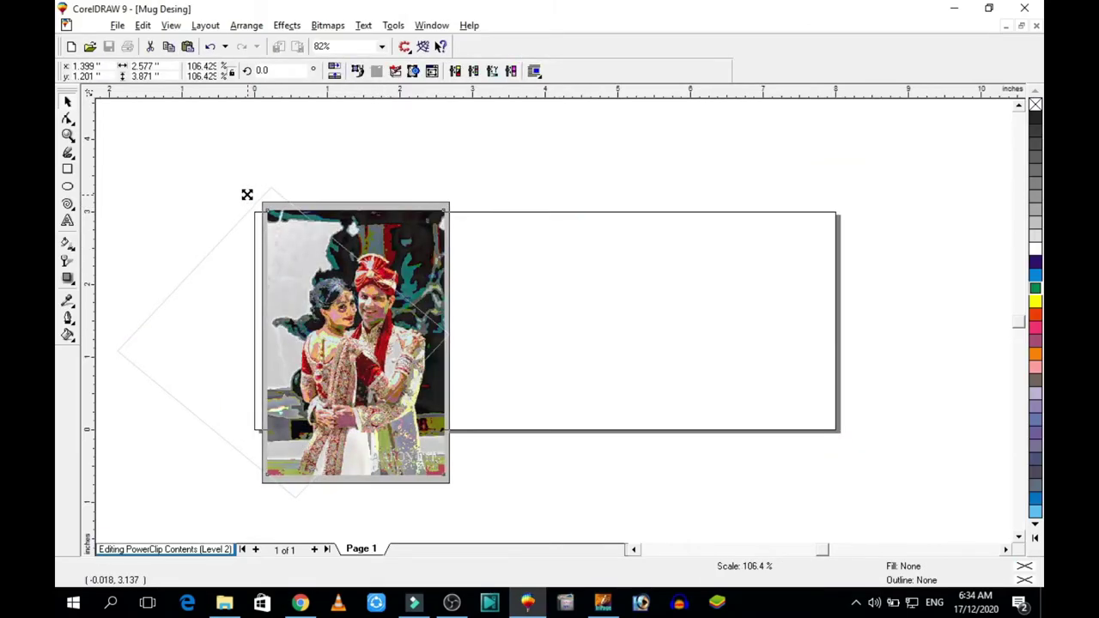
{"action": "left_click_drag", "start_coordinate": [246, 195], "coordinate": [200, 173]}
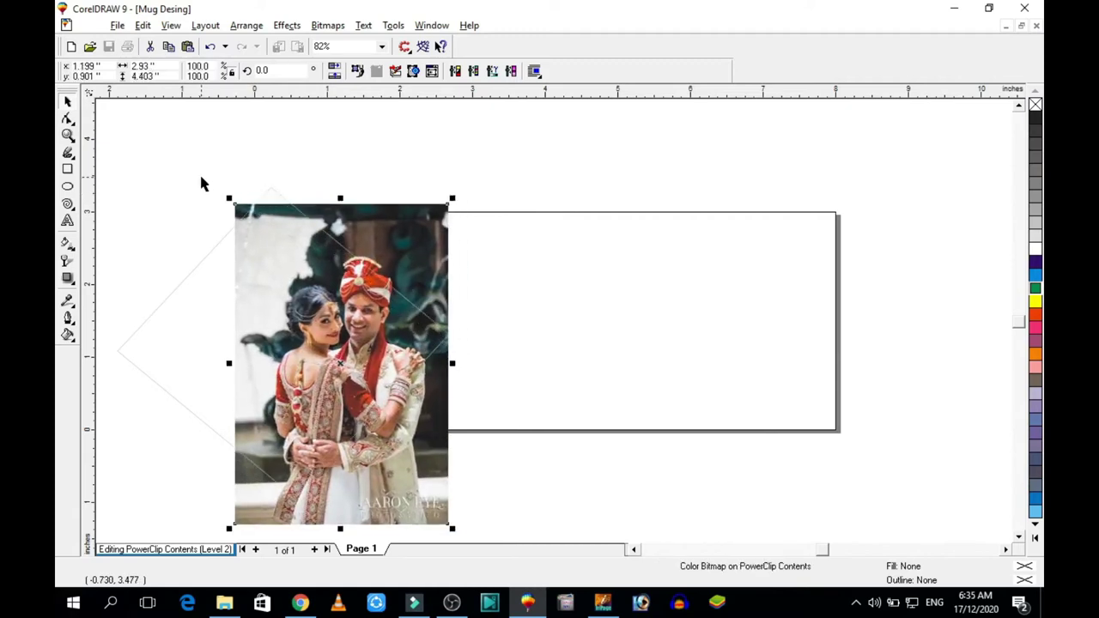
{"action": "right_click", "coordinate": [405, 350]}
{"action": "left_click", "coordinate": [446, 258]}
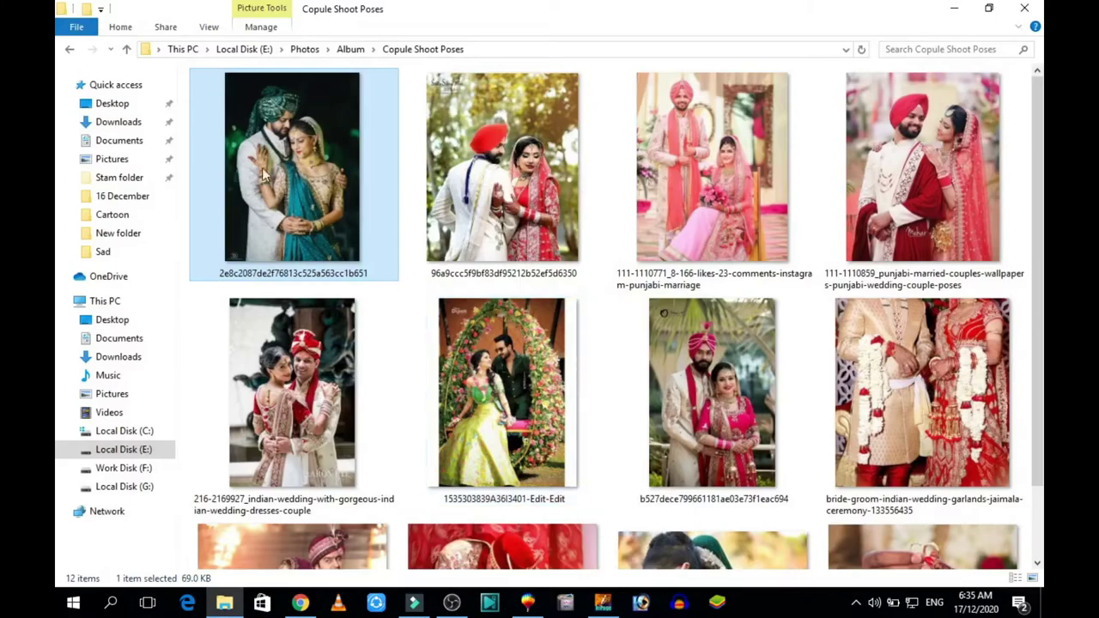
PowerClip the teal-outfit couple photo into the right diamond and enlarge it to about 3.15 × 4.42 inches
{"action": "key", "text": "shift+F2"}
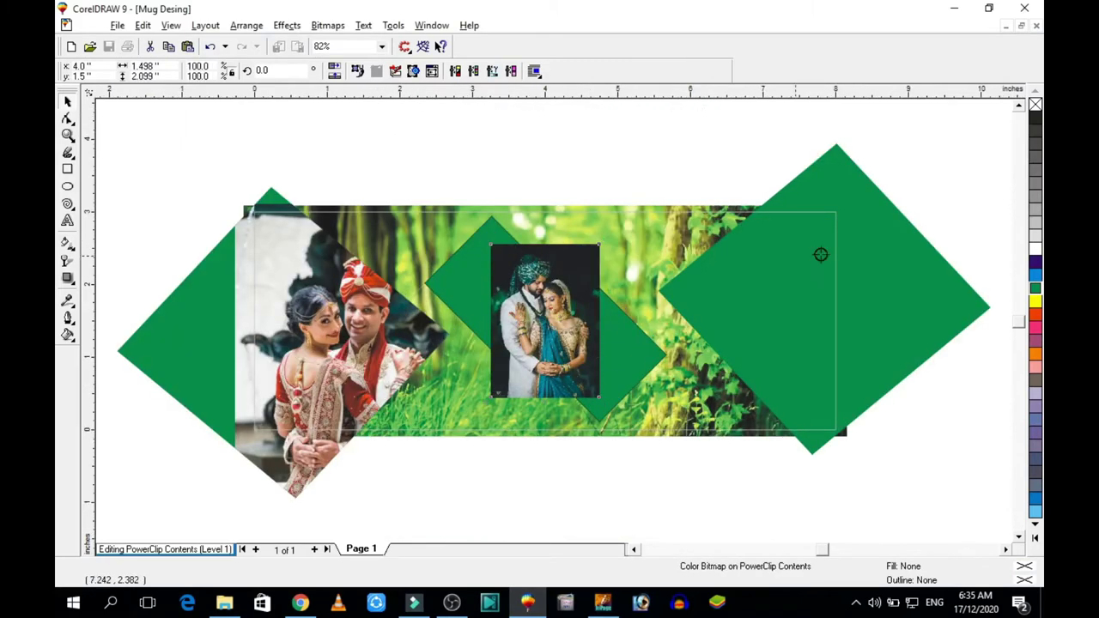
{"action": "left_click", "coordinate": [816, 321]}
{"action": "left_click", "coordinate": [753, 265], "text": "ctrl"}
{"action": "left_click_drag", "start_coordinate": [763, 217], "coordinate": [706, 145]}
{"action": "key", "text": "Up"}
{"action": "key", "text": "Right"}
{"action": "key", "text": "Left"}
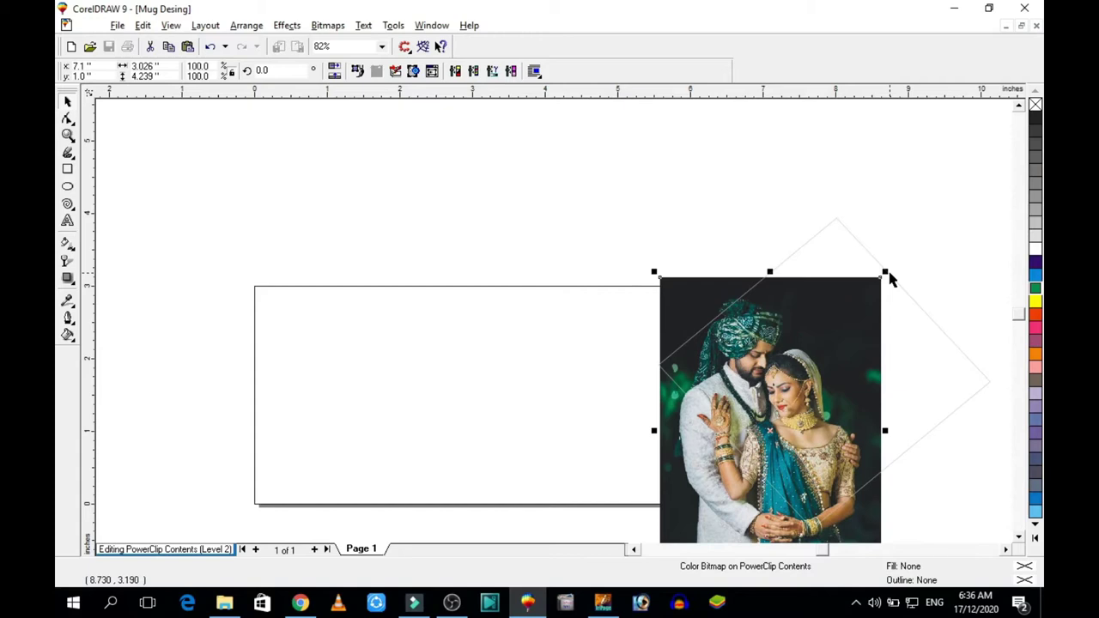
{"action": "left_click_drag", "start_coordinate": [885, 273], "coordinate": [924, 259]}
{"action": "right_click", "coordinate": [839, 295]}
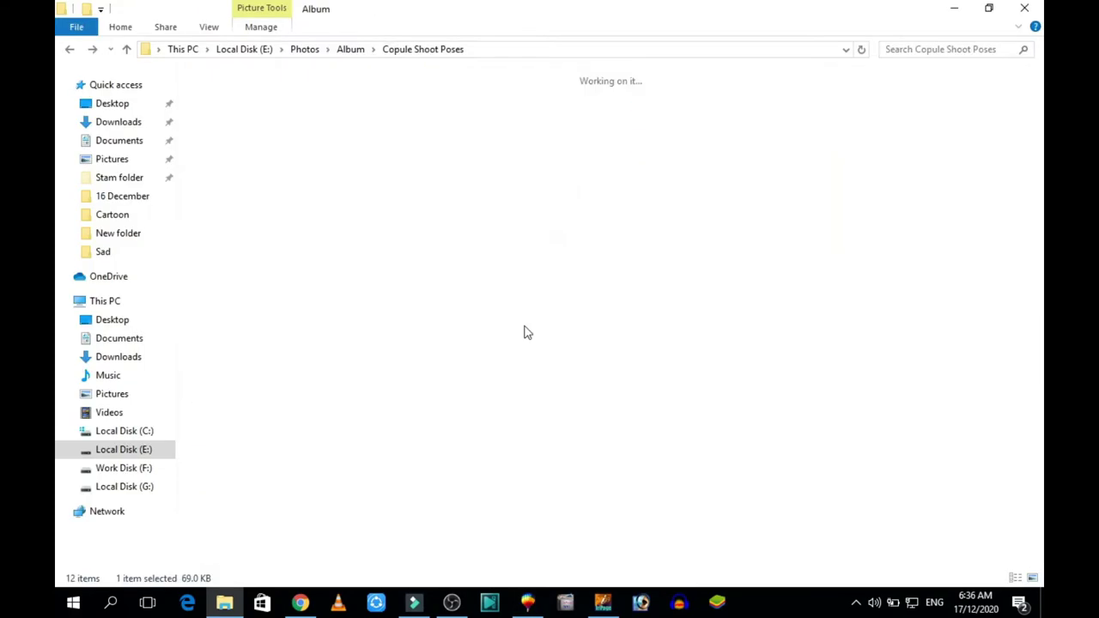
{"action": "scroll", "coordinate": [526, 332], "scroll_direction": "down", "scroll_amount": 2}
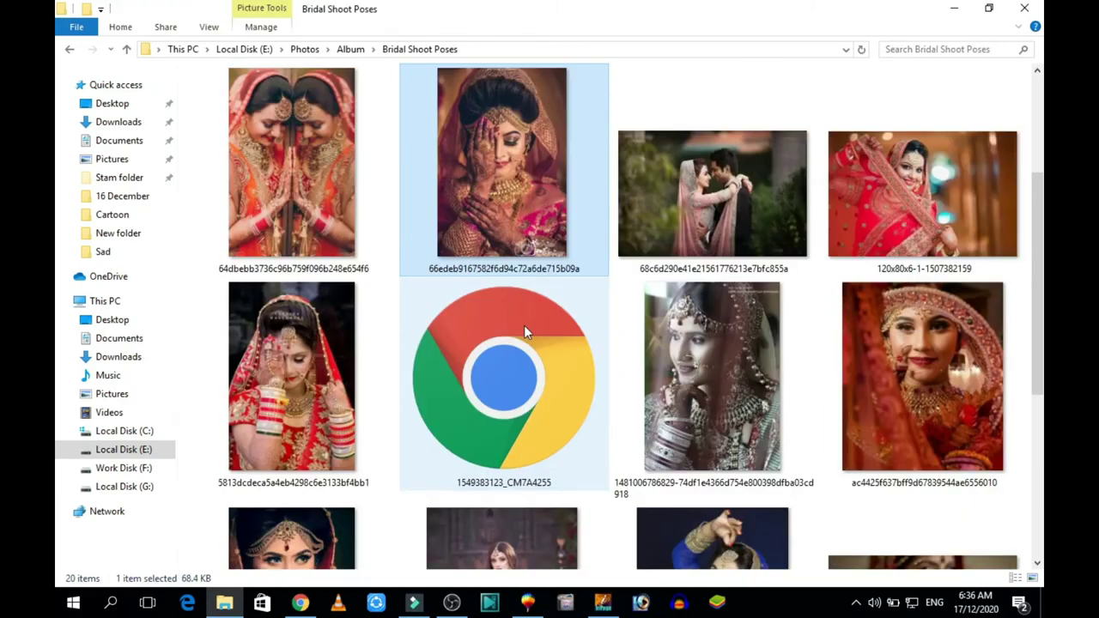
{"action": "key", "text": "Down"}
{"action": "key", "text": "Down"}
{"action": "key", "text": "Down"}
{"action": "key", "text": "Up"}
{"action": "key", "text": "Down"}
{"action": "key", "text": "Right"}
{"action": "key", "text": "Right"}
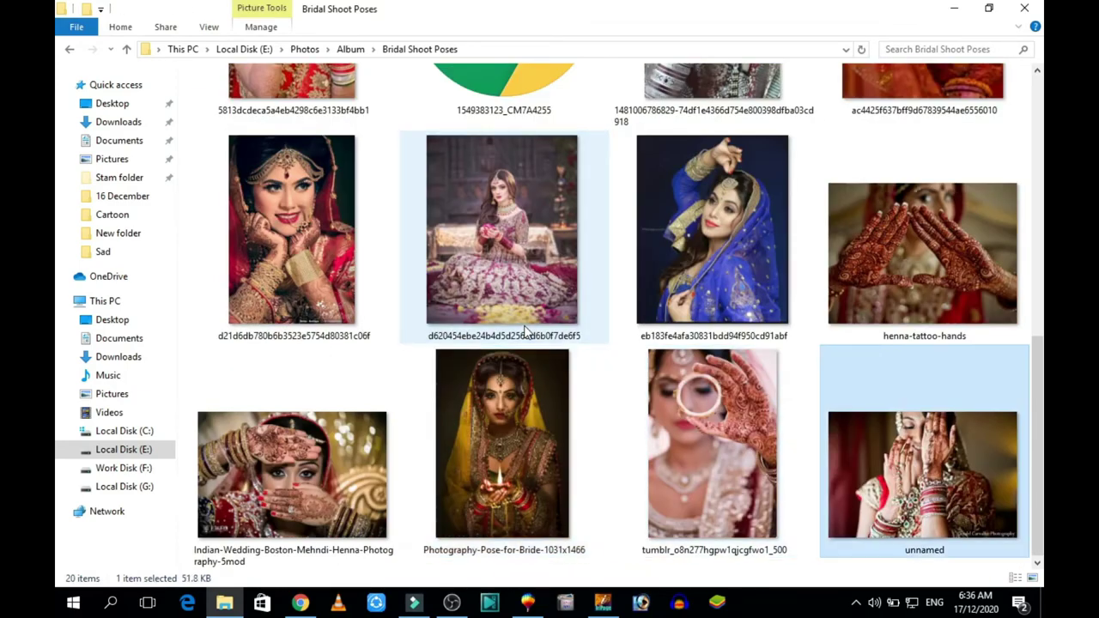
{"action": "key", "text": "Up"}
{"action": "key", "text": "Up"}
{"action": "key", "text": "Up"}
{"action": "key", "text": "Up"}
{"action": "key", "text": "Down"}
{"action": "left_click_drag", "start_coordinate": [922, 412], "coordinate": [539, 246]}
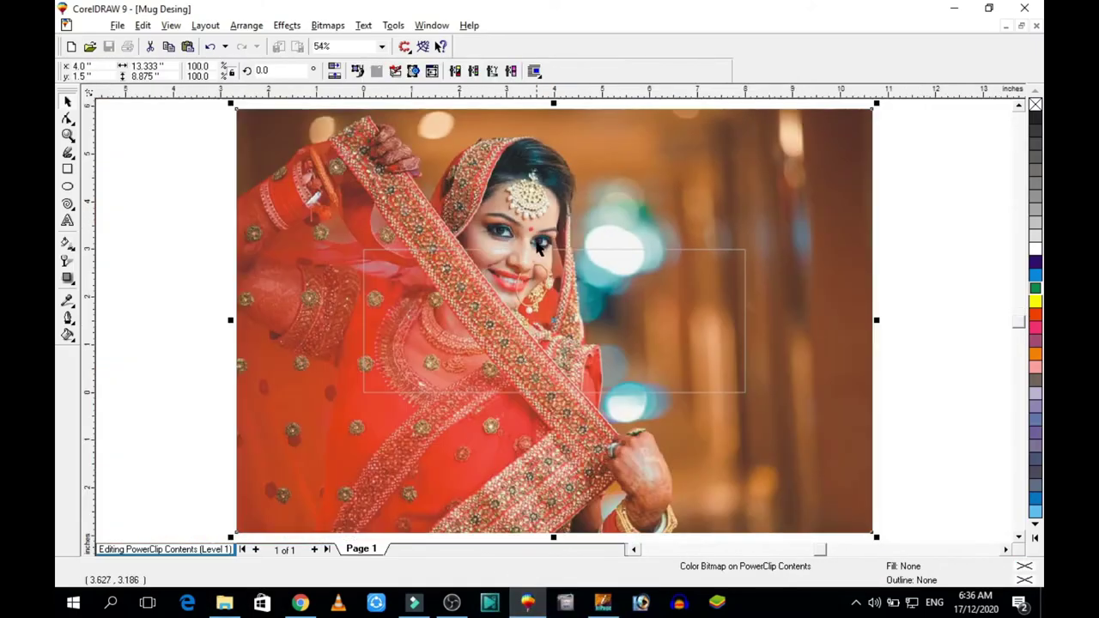
{"action": "left_click_drag", "start_coordinate": [231, 103], "coordinate": [515, 290]}
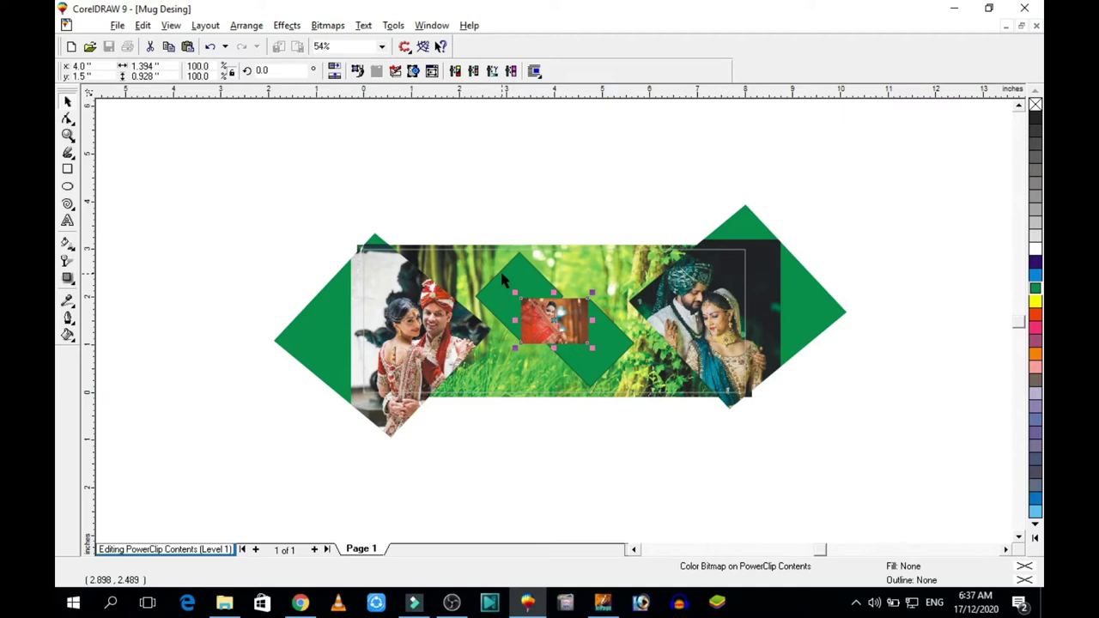
PowerClip the bride photo inside the upper centre diamond and edit its contents
{"action": "key", "text": "F4"}
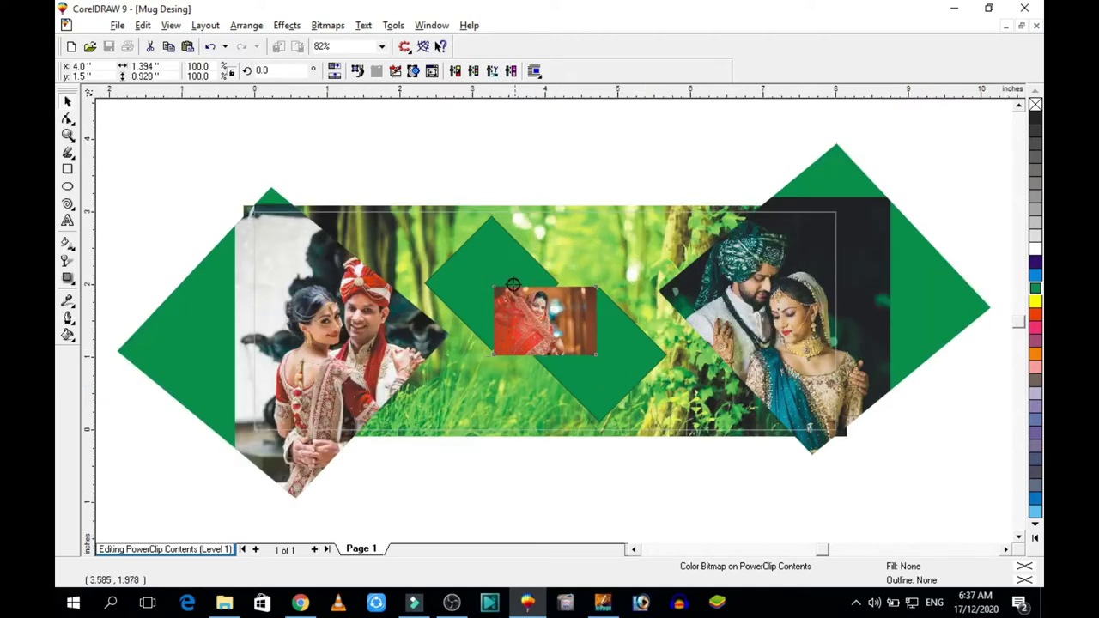
{"action": "right_click", "coordinate": [512, 284]}
{"action": "left_click", "coordinate": [520, 307]}
{"action": "right_click", "coordinate": [523, 286]}
{"action": "left_click", "coordinate": [550, 226]}
Enlarge and reposition the bride photo to cover the diamond, then finish editing
{"action": "left_click", "coordinate": [394, 214]}
{"action": "left_click_drag", "start_coordinate": [394, 213], "coordinate": [276, 149]}
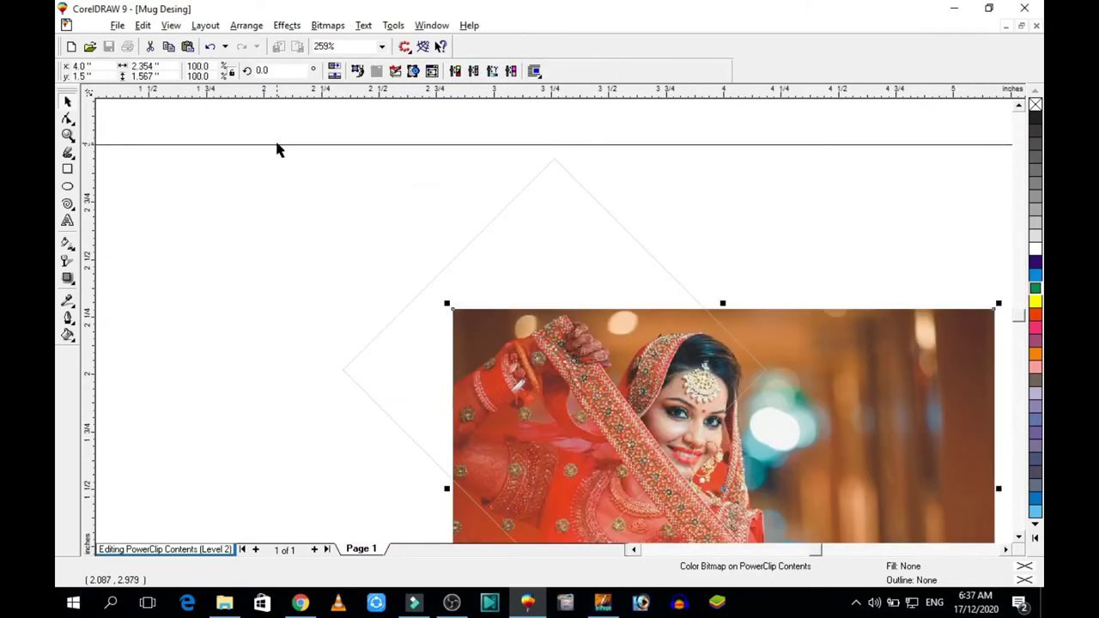
{"action": "key", "text": "Up"}
{"action": "key", "text": "Up"}
{"action": "key", "text": "Up"}
{"action": "key", "text": "Up"}
{"action": "key", "text": "Left"}
{"action": "key", "text": "Left"}
{"action": "key", "text": "Left"}
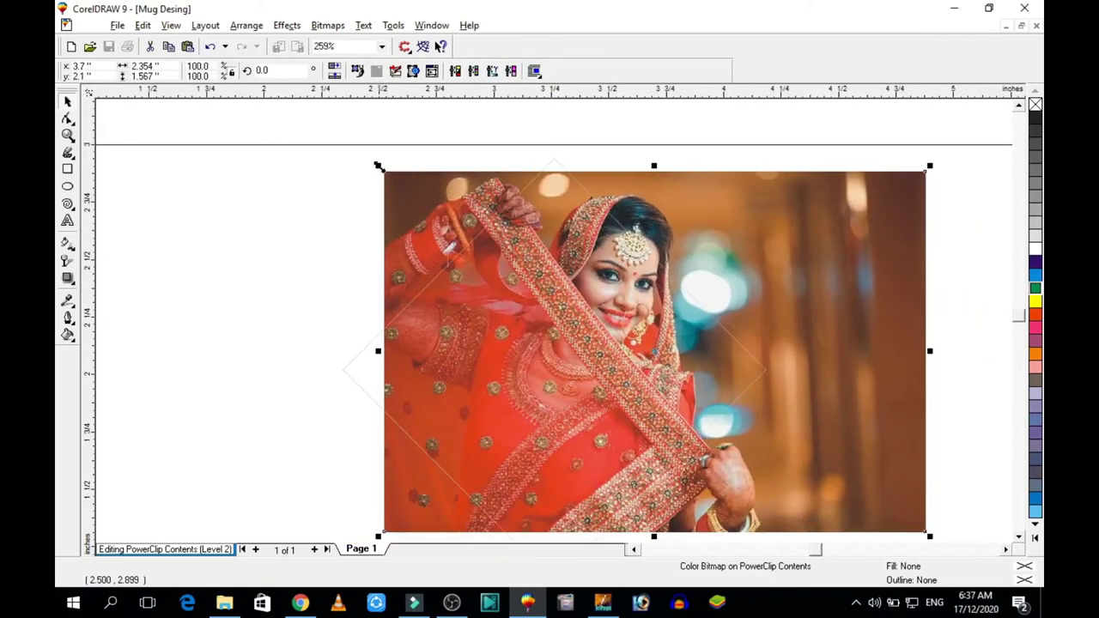
{"action": "left_click_drag", "start_coordinate": [378, 165], "coordinate": [345, 145]}
{"action": "key", "text": "Down"}
{"action": "key", "text": "Left"}
{"action": "key", "text": "Left"}
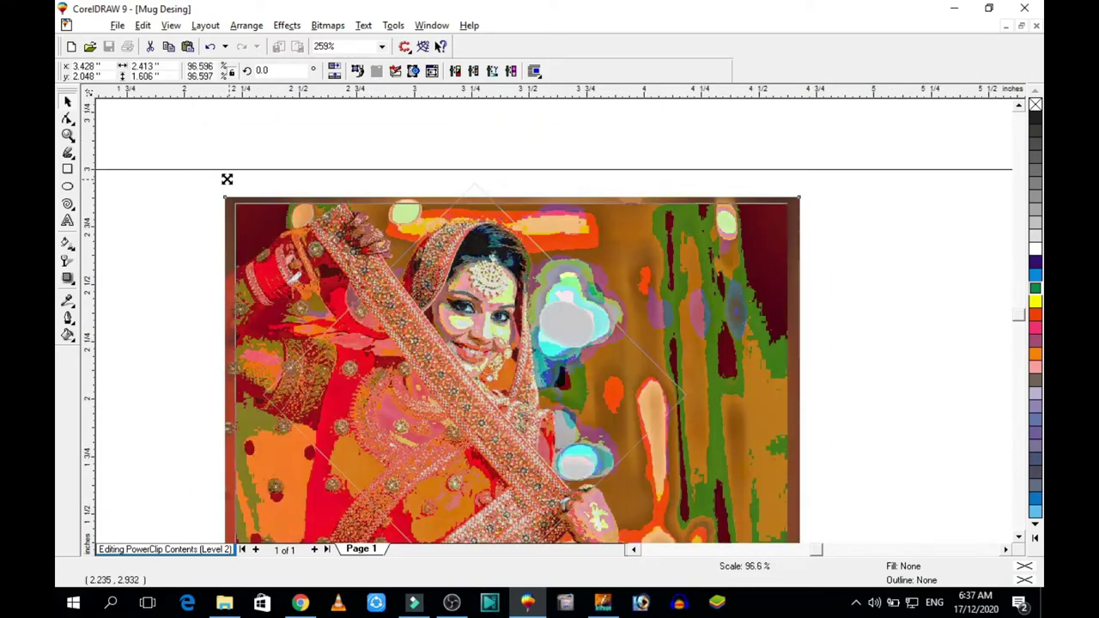
{"action": "left_click_drag", "start_coordinate": [218, 119], "coordinate": [196, 178]}
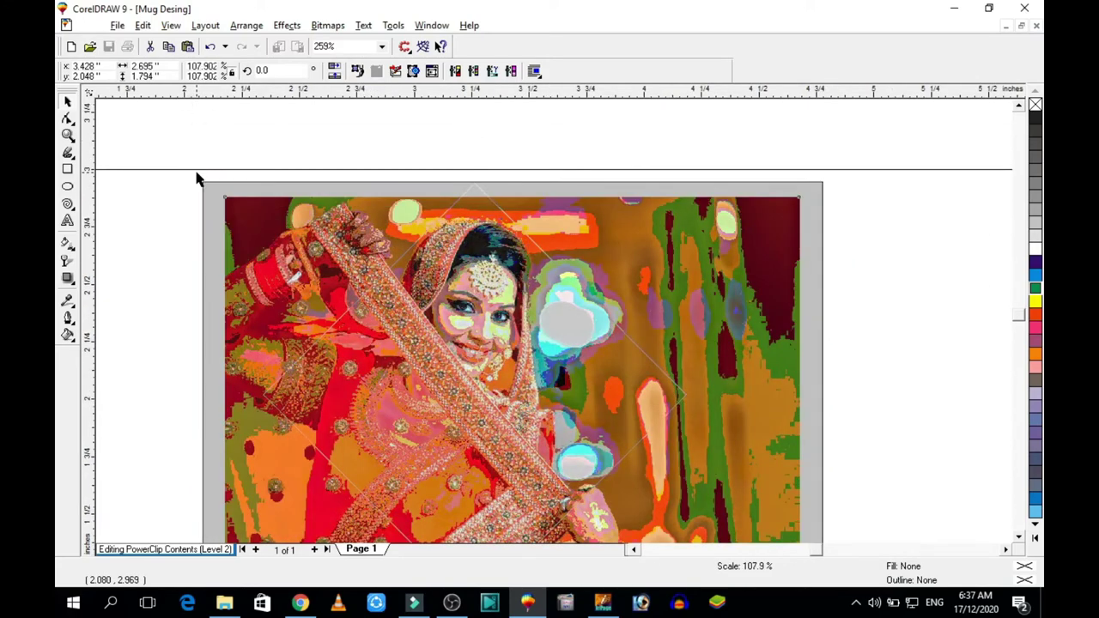
{"action": "left_click_drag", "start_coordinate": [873, 537], "coordinate": [897, 474]}
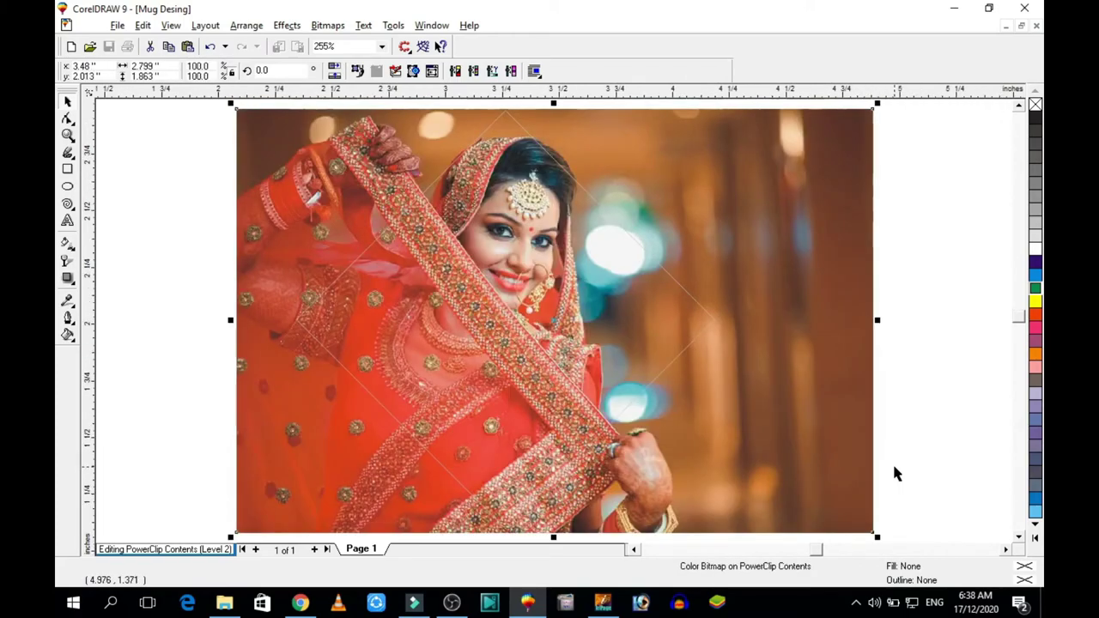
{"action": "right_click", "coordinate": [767, 364]}
{"action": "left_click", "coordinate": [824, 263]}
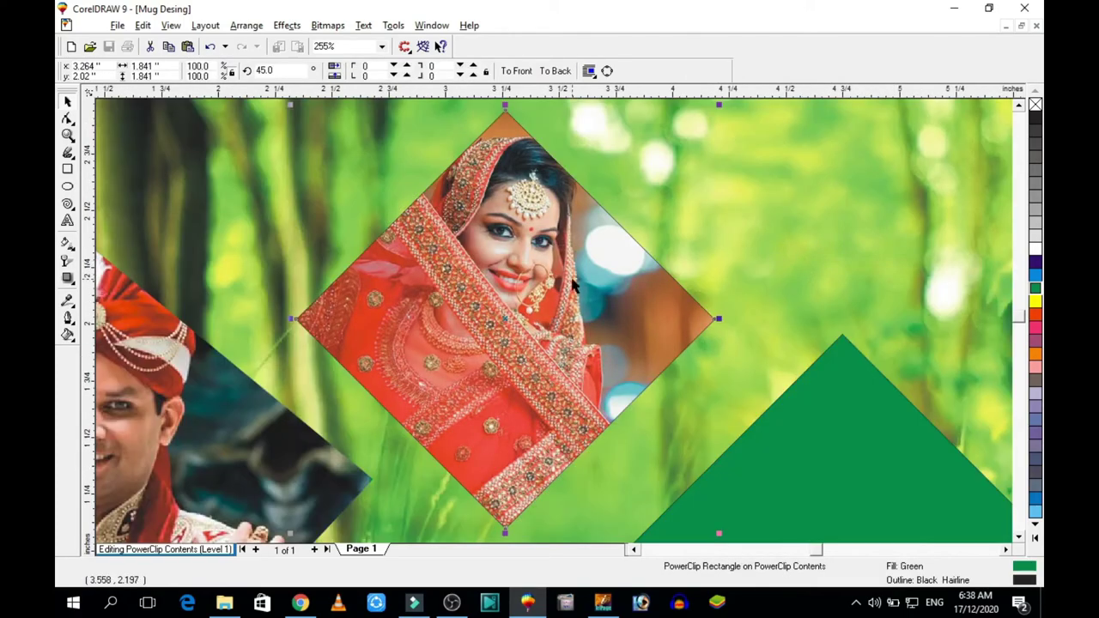
{"action": "key", "text": "alt+Tab"}
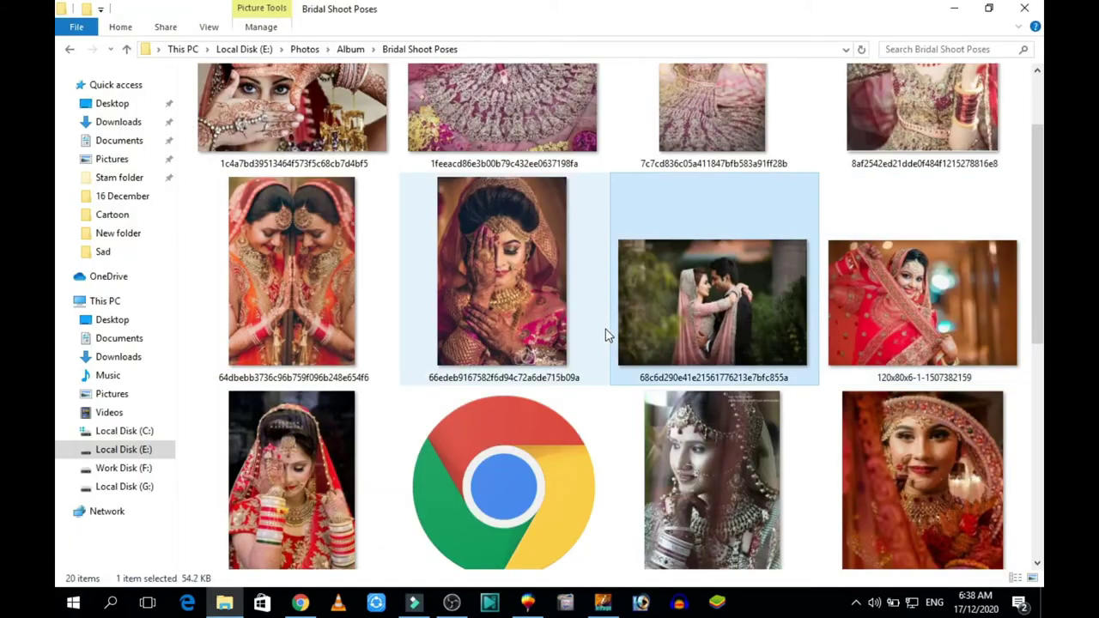
PowerClip the mirrored bride photo into the diamond frame and enlarge it slightly
{"action": "scroll", "coordinate": [605, 335], "scroll_direction": "down", "scroll_amount": 3}
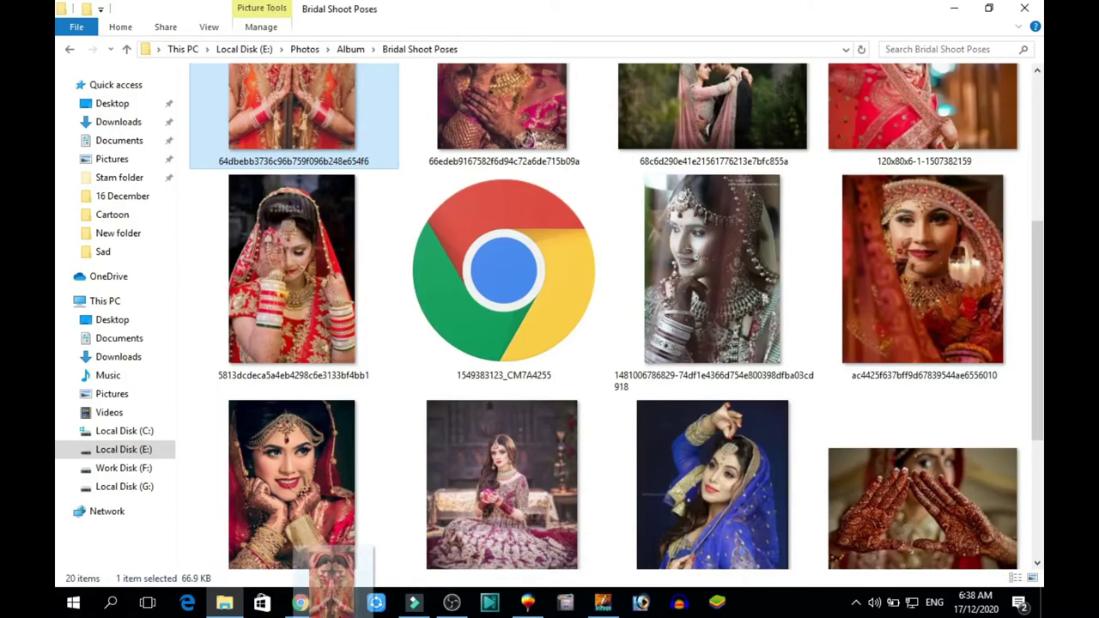
{"action": "key", "text": "alt+Tab"}
{"action": "left_click_drag", "start_coordinate": [646, 552], "coordinate": [519, 470]}
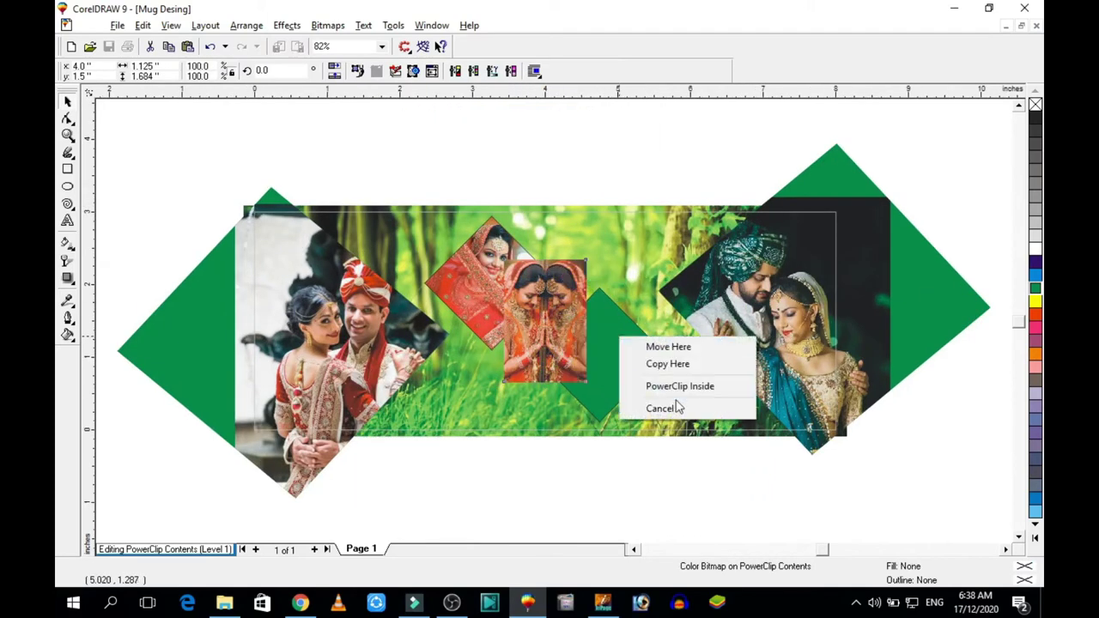
{"action": "left_click", "coordinate": [674, 384]}
{"action": "right_click", "coordinate": [624, 361]}
{"action": "left_click", "coordinate": [678, 226]}
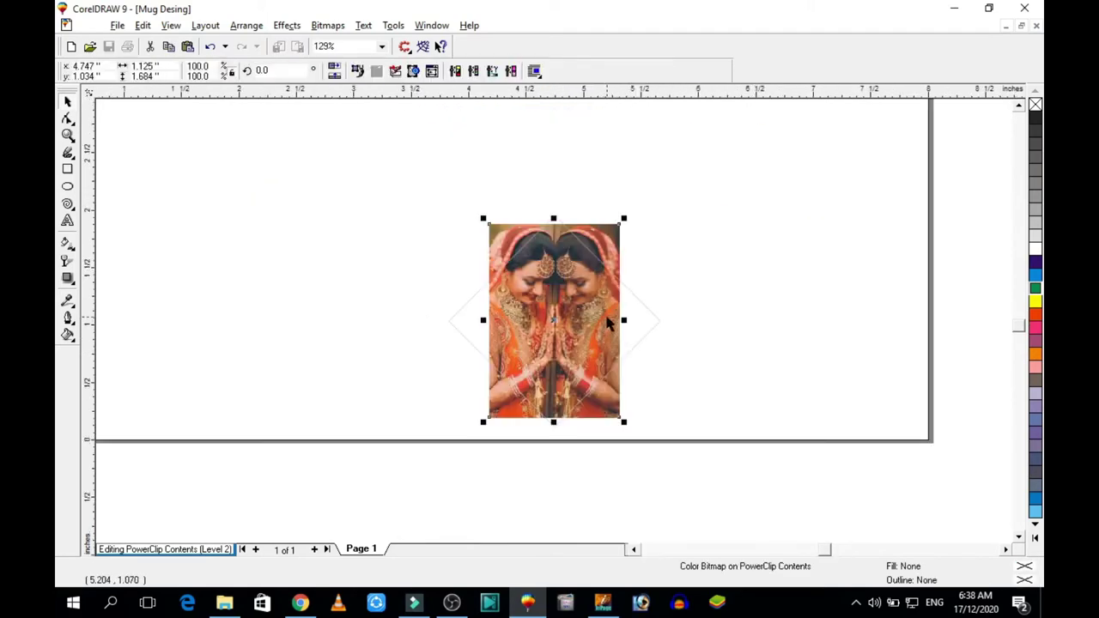
{"action": "left_click_drag", "start_coordinate": [665, 155], "coordinate": [667, 156]}
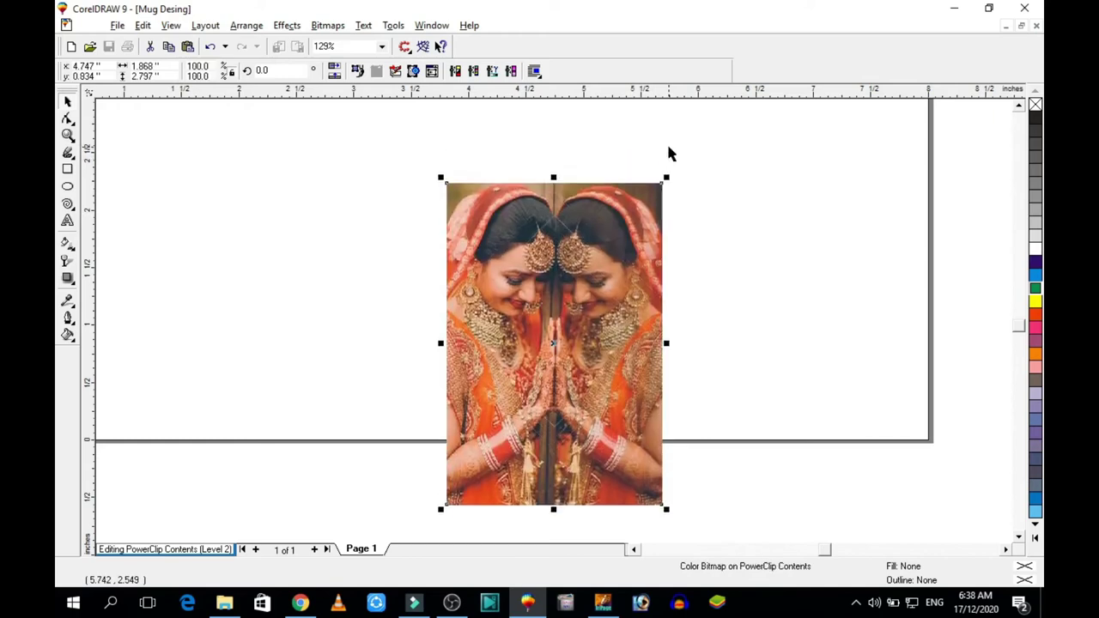
{"action": "left_click", "coordinate": [669, 153], "text": "ctrl"}
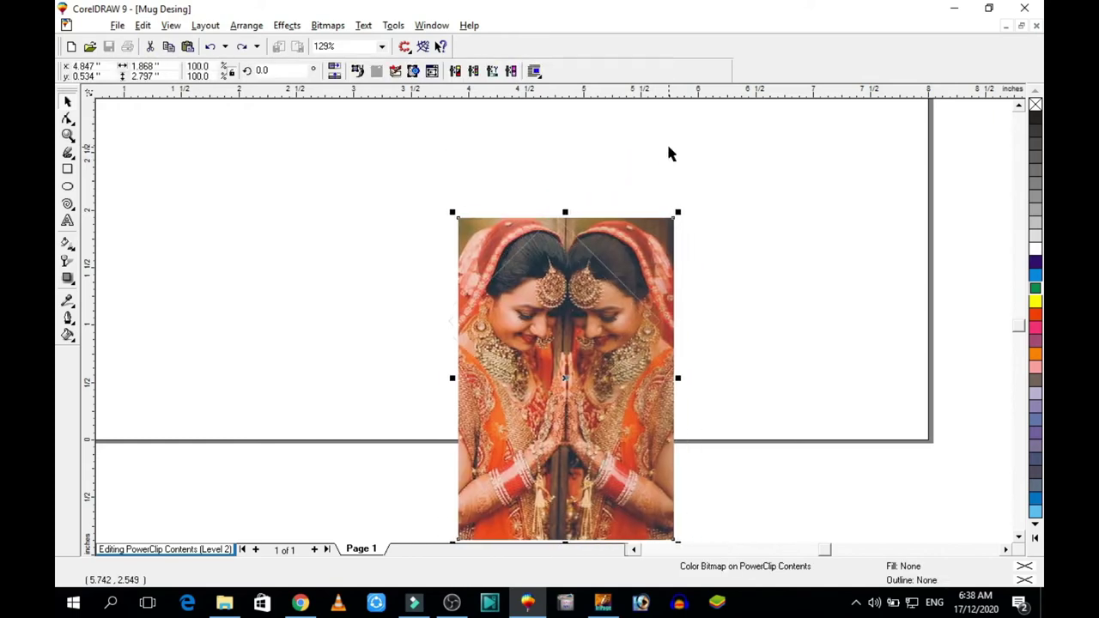
Pick the Indian-Wedding henna-hands photo in Bridal Shoot Poses and finish frame editing
{"action": "key", "text": "alt+Tab"}
{"action": "key", "text": "Down"}
{"action": "key", "text": "Down"}
{"action": "key", "text": "Down"}
{"action": "key", "text": "Right"}
{"action": "key", "text": "Right"}
{"action": "key", "text": "Left"}
{"action": "key", "text": "Left"}
{"action": "left_click", "coordinate": [527, 602]}
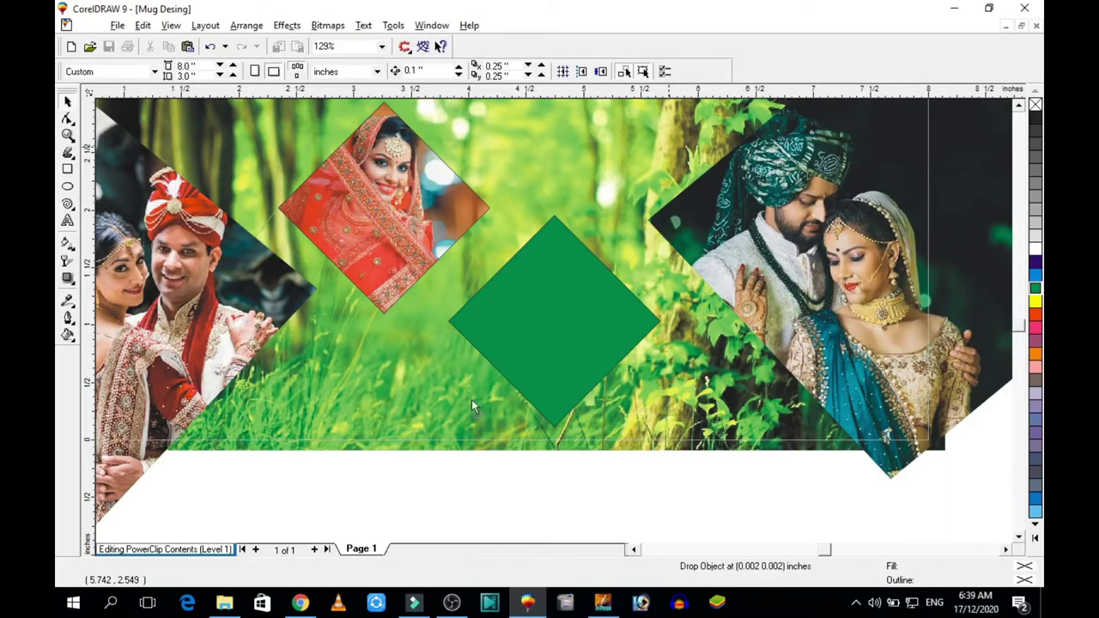
{"action": "right_click", "coordinate": [472, 399]}
{"action": "left_click", "coordinate": [523, 67]}
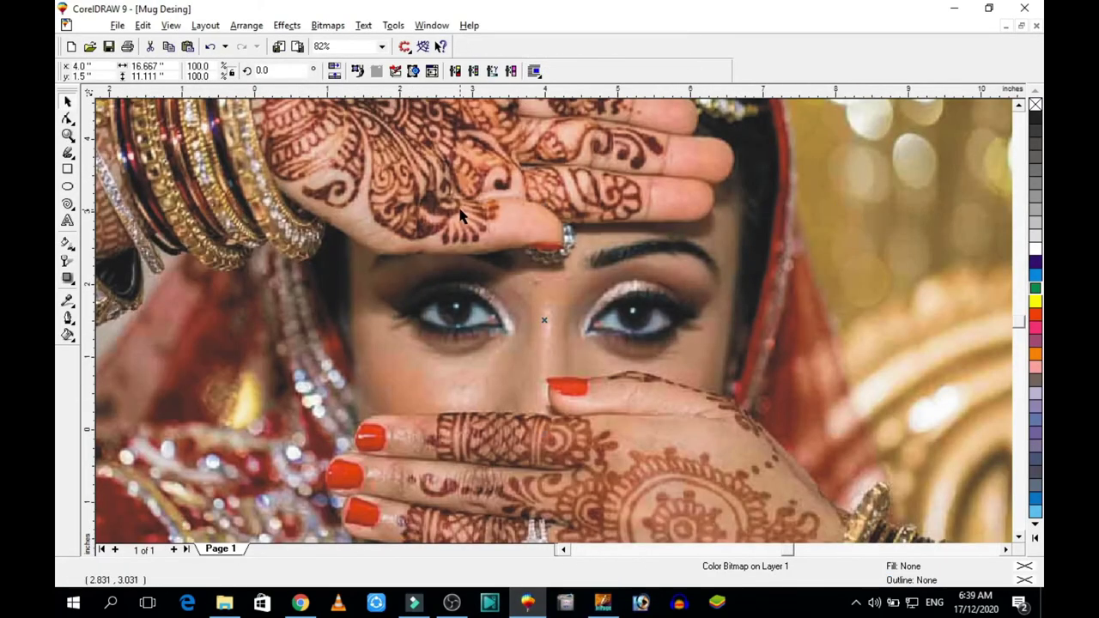
Paste the henna-hands photo and shrink it to a small thumbnail
{"action": "right_click", "coordinate": [468, 242]}
{"action": "left_click", "coordinate": [520, 243]}
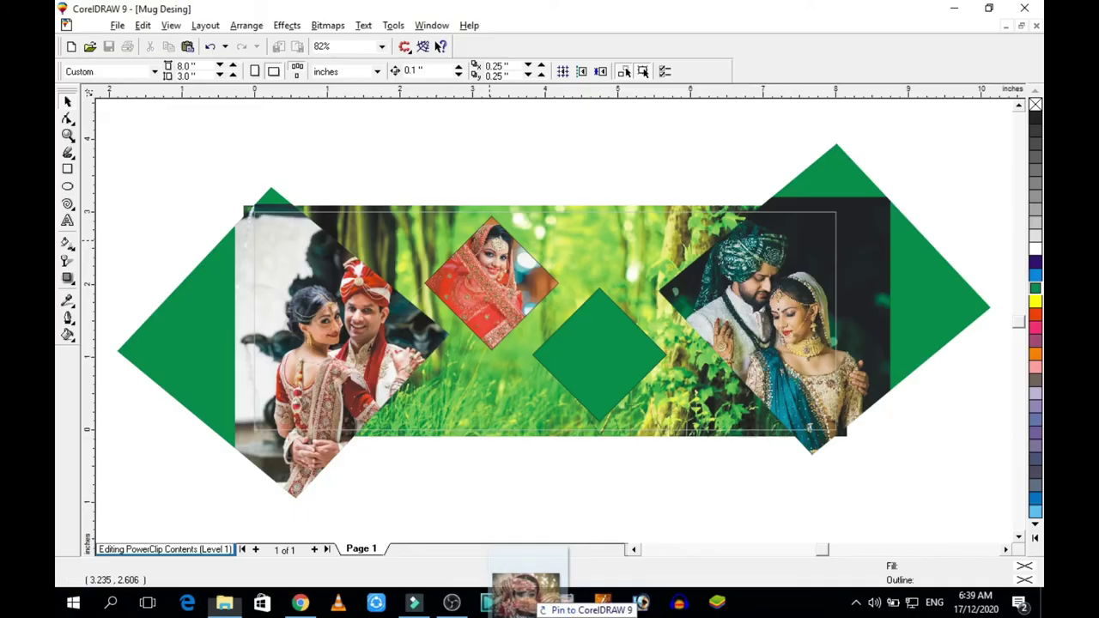
{"action": "key", "text": "ctrl+v"}
{"action": "key", "text": "F4"}
{"action": "mouse_move", "coordinate": [230, 103]}
{"action": "left_mouse_down"}
{"action": "mouse_move", "coordinate": [606, 360]}
{"action": "mouse_move", "coordinate": [632, 354]}
{"action": "left_mouse_up"}
{"action": "key", "text": "F4"}
PowerClip the henna photo into the green centre diamond and enlarge it to fill
{"action": "left_click", "coordinate": [678, 397]}
{"action": "right_click", "coordinate": [633, 339]}
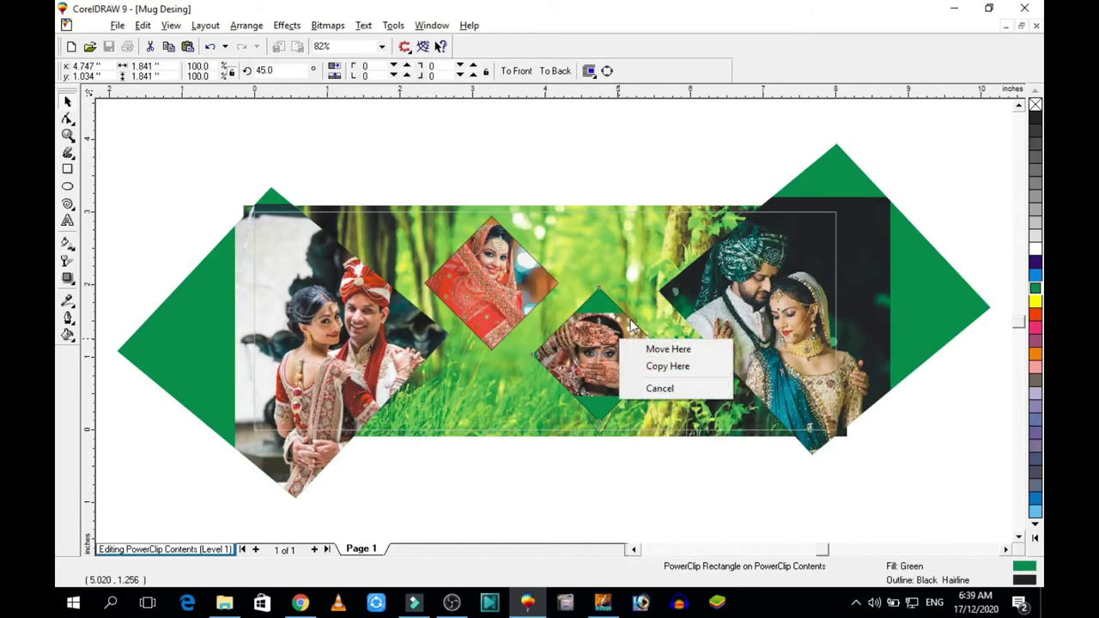
{"action": "right_click", "coordinate": [594, 340]}
{"action": "left_click", "coordinate": [618, 226]}
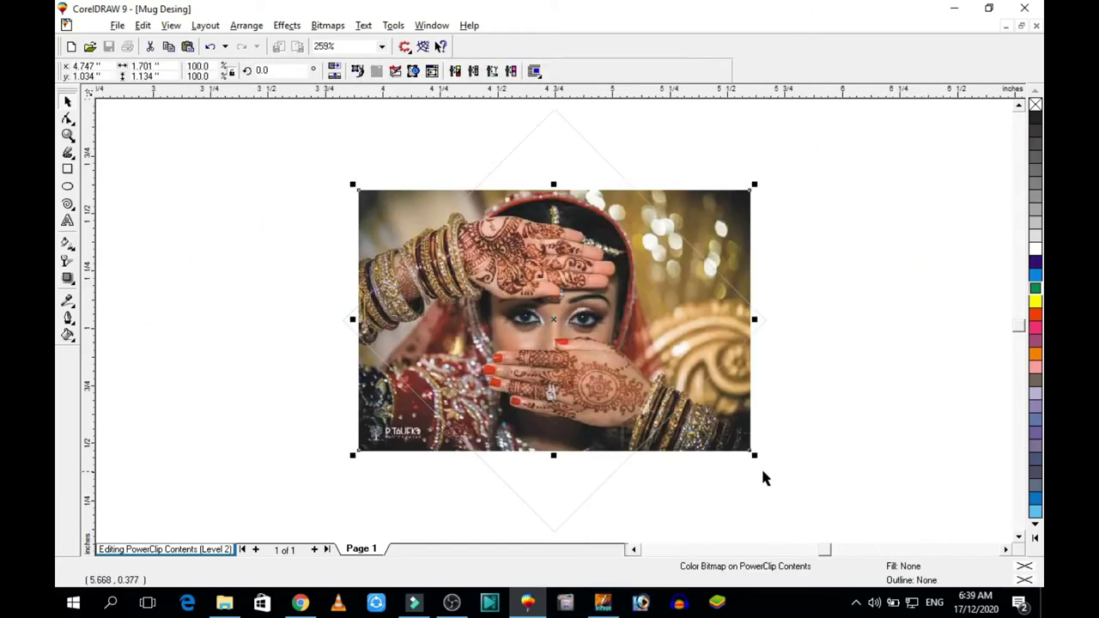
{"action": "left_click_drag", "start_coordinate": [754, 455], "coordinate": [876, 537]}
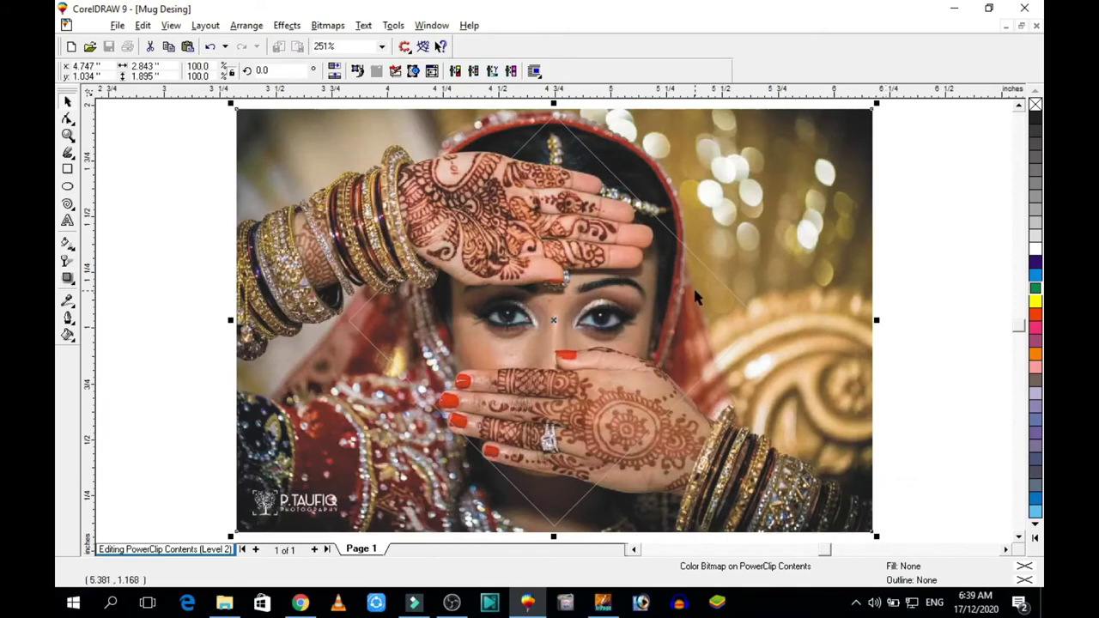
{"action": "right_click", "coordinate": [695, 297]}
{"action": "left_click", "coordinate": [702, 261]}
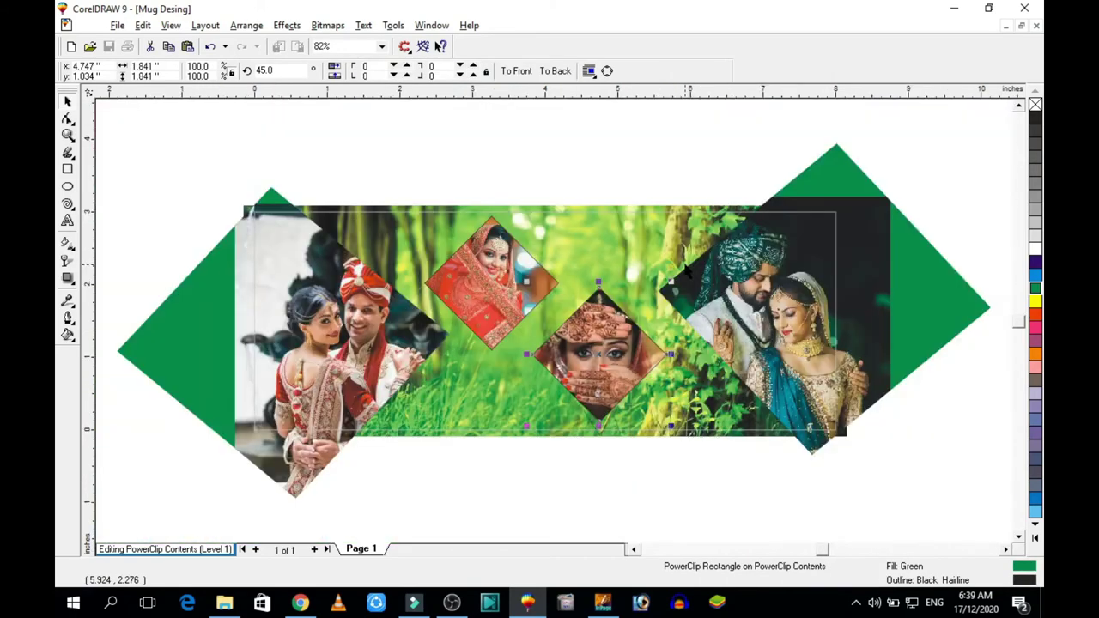
{"action": "left_click", "coordinate": [613, 195]}
Nudge the left green backing diamond slightly and zoom in on the left side
{"action": "left_click", "coordinate": [323, 288]}
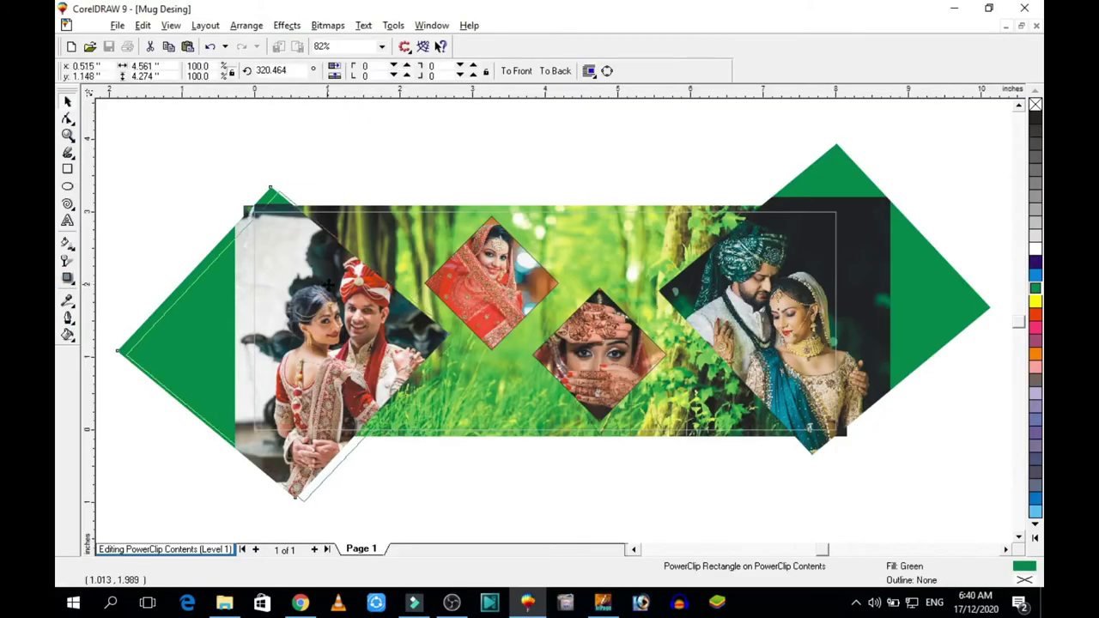
{"action": "left_click_drag", "start_coordinate": [330, 285], "coordinate": [339, 283]}
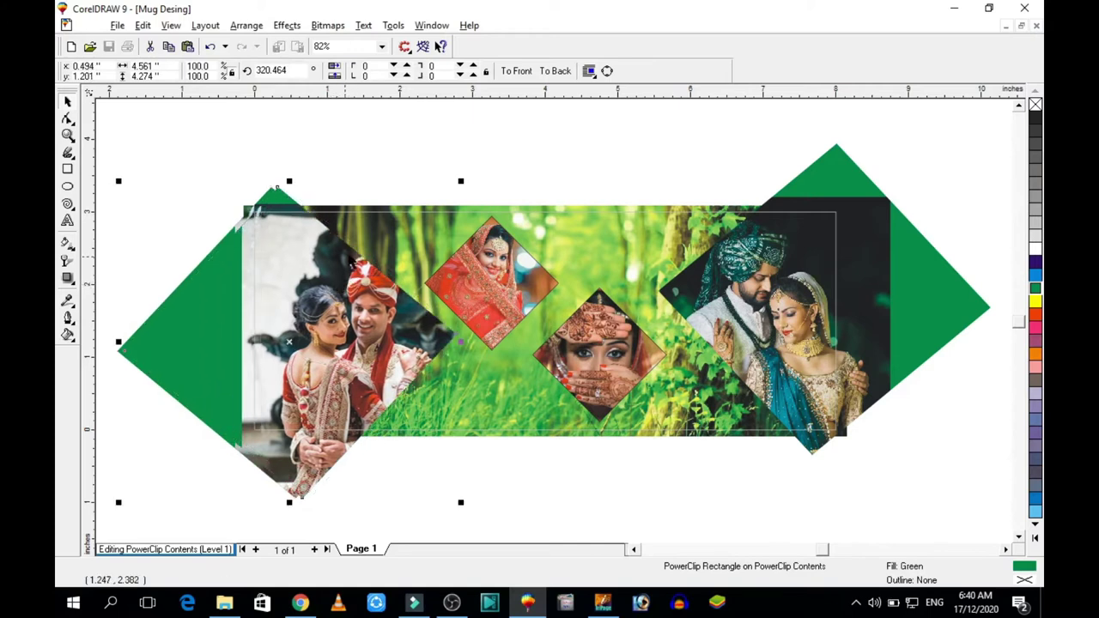
{"action": "key", "text": "F3"}
{"action": "left_click_drag", "start_coordinate": [314, 242], "coordinate": [508, 419]}
{"action": "key", "text": "space"}
Delete the left couple diamond's inner photo and give the diamond a thick black outline
{"action": "left_click", "coordinate": [515, 221]}
{"action": "left_click", "coordinate": [567, 148]}
{"action": "right_click", "coordinate": [567, 147]}
{"action": "left_click", "coordinate": [1035, 122]}
{"action": "right_click", "coordinate": [563, 142]}
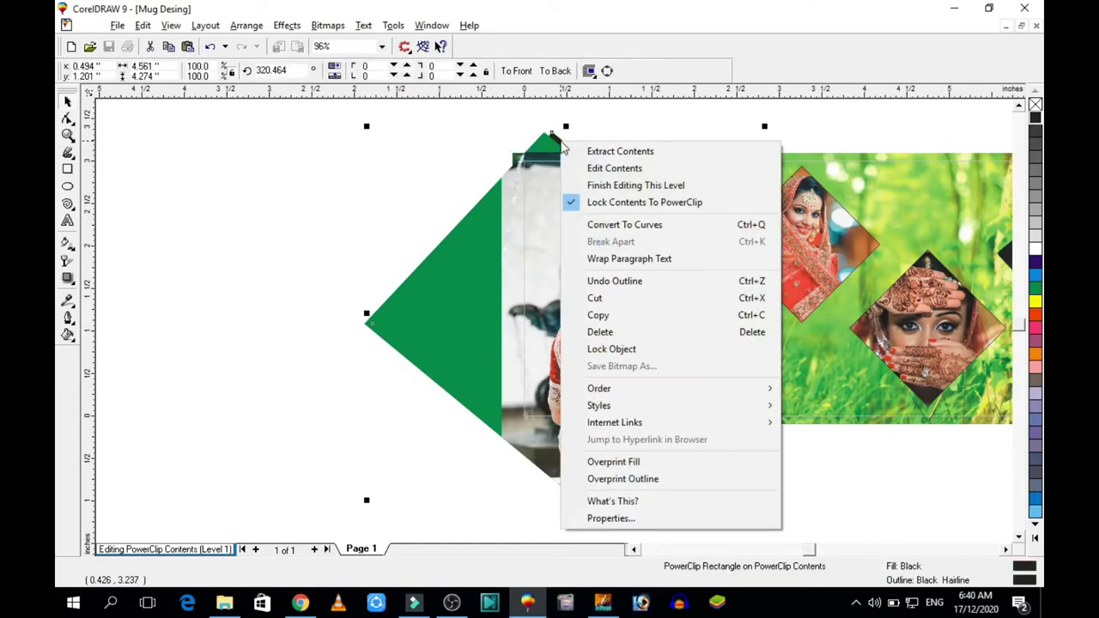
{"action": "left_click", "coordinate": [602, 169]}
{"action": "key", "text": "Delete"}
{"action": "left_click", "coordinate": [246, 25]}
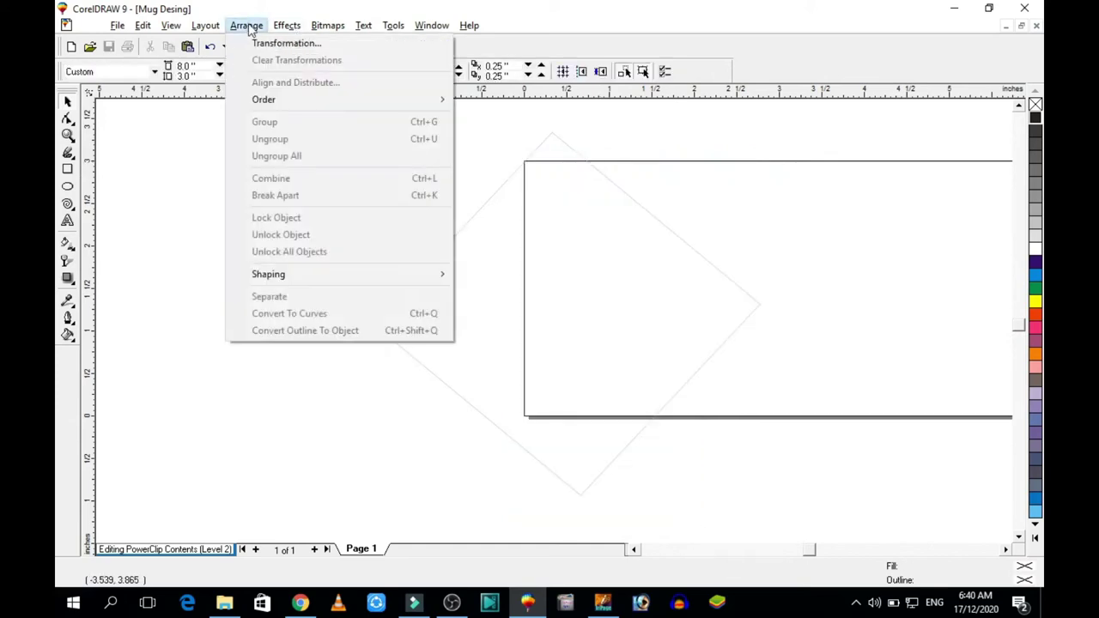
{"action": "left_click", "coordinate": [471, 196]}
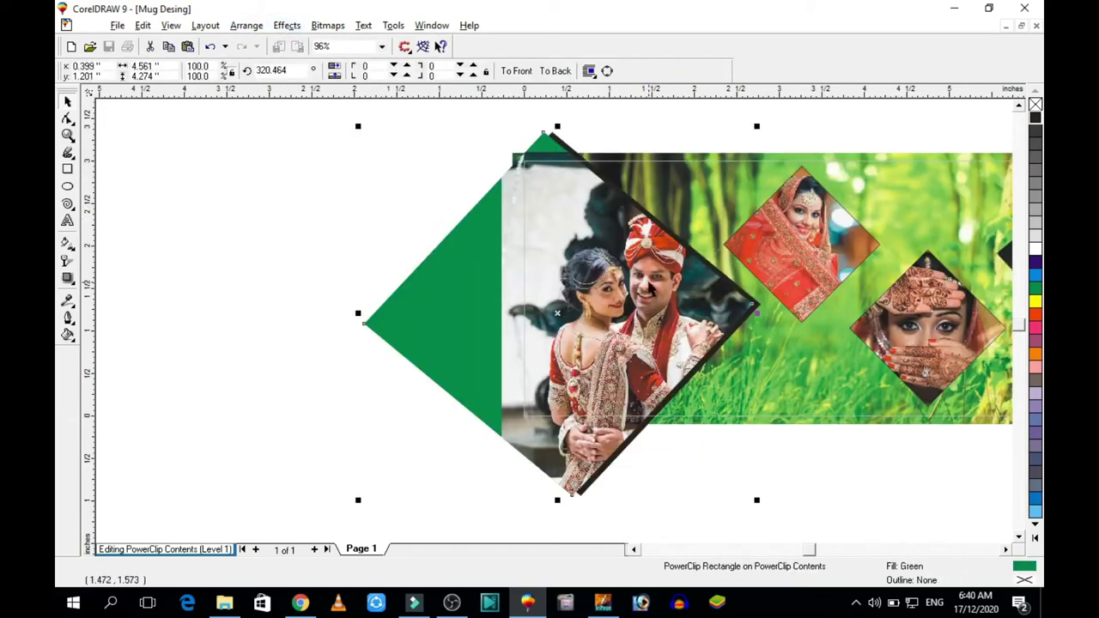
{"action": "key", "text": "F12"}
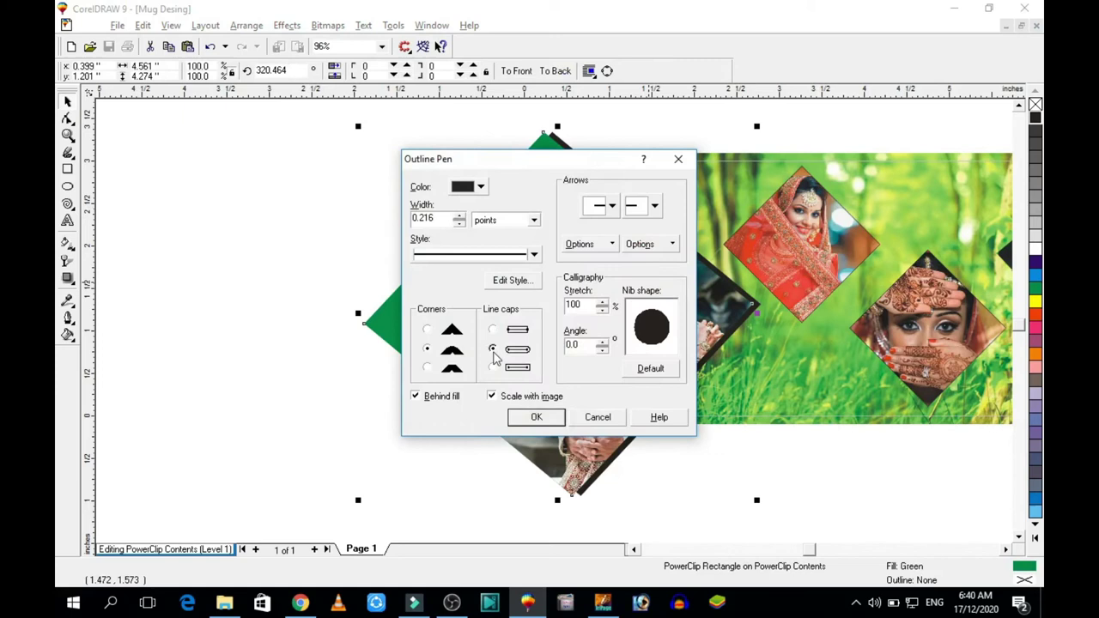
{"action": "key", "text": "Return"}
Enlarge the red bride diamond slightly and bring up its Outline Pen settings
{"action": "left_click", "coordinate": [811, 245]}
{"action": "left_click_drag", "start_coordinate": [801, 329], "coordinate": [804, 337]}
{"action": "key", "text": "ctrl+z"}
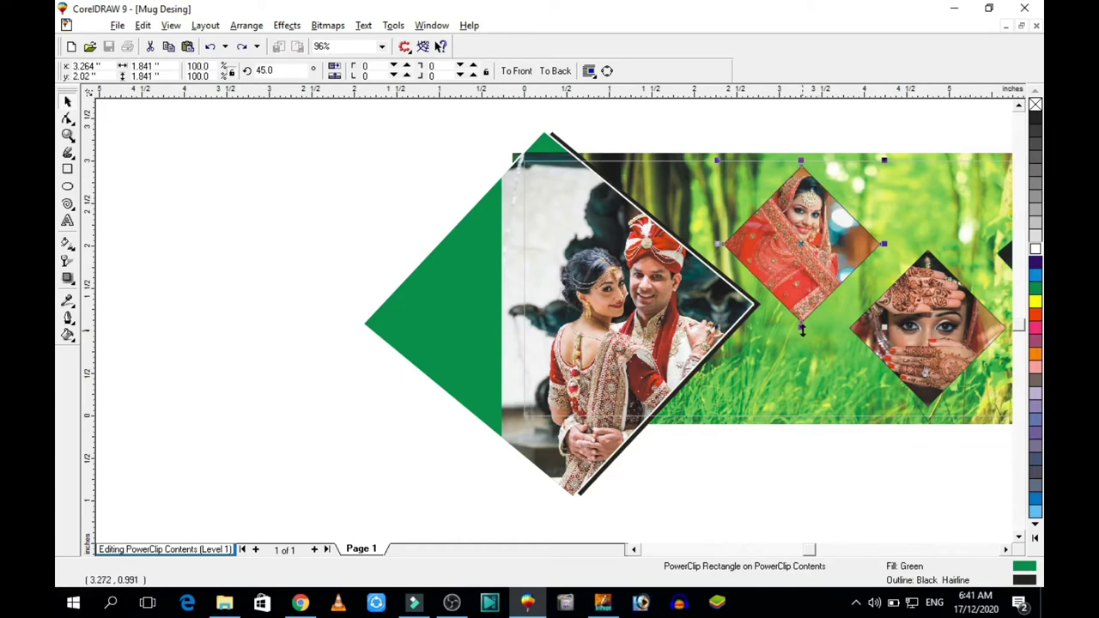
{"action": "left_click_drag", "start_coordinate": [888, 327], "coordinate": [890, 332]}
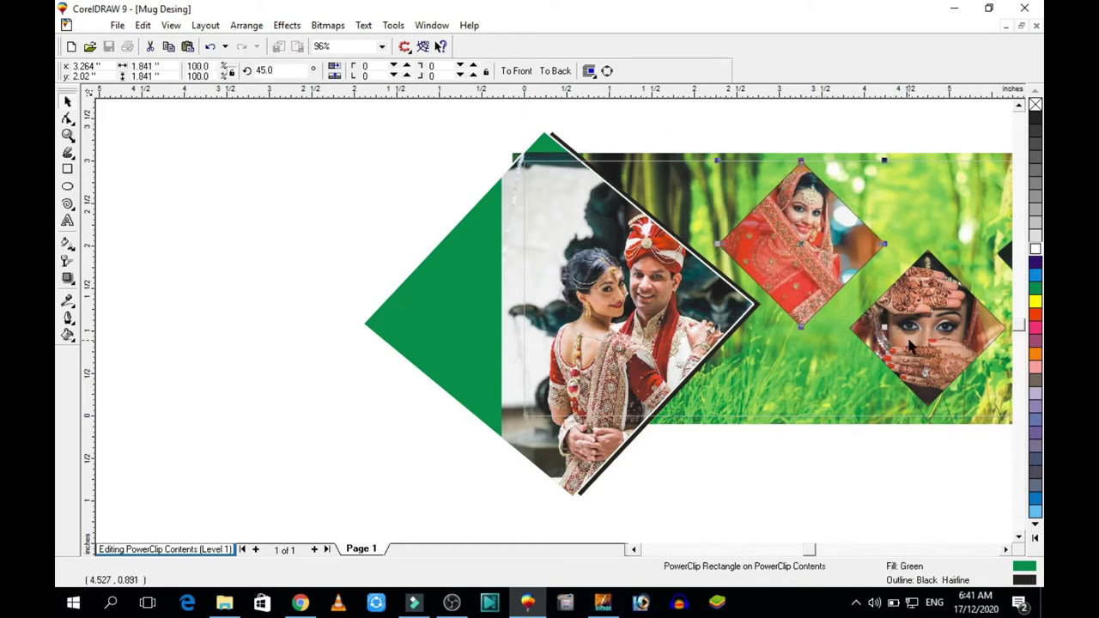
{"action": "right_click", "coordinate": [801, 165]}
{"action": "left_click", "coordinate": [856, 190]}
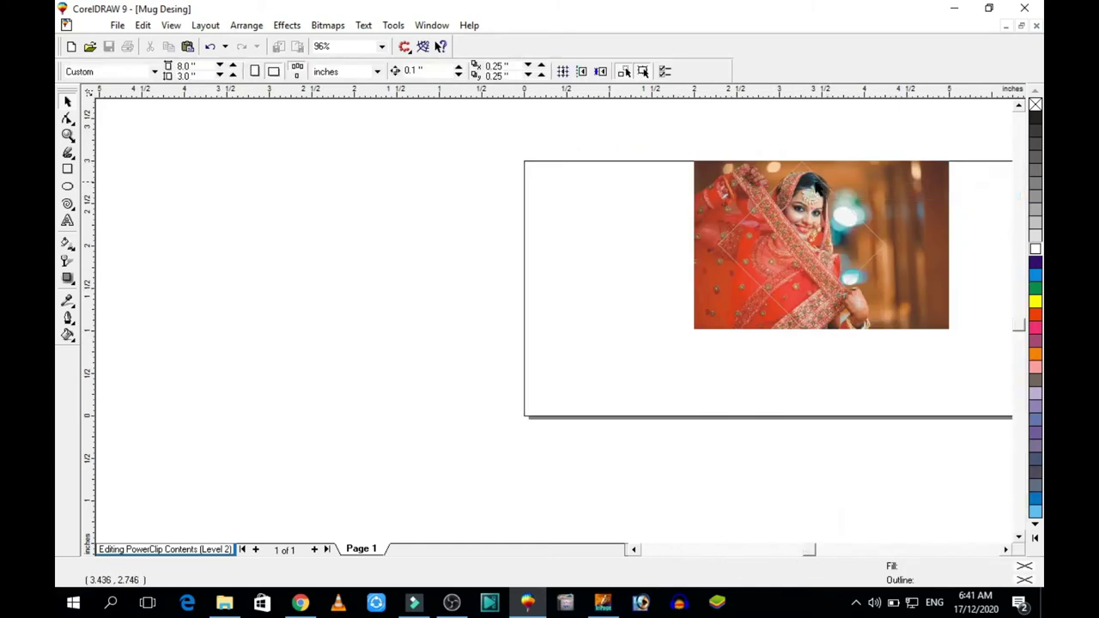
{"action": "left_click", "coordinate": [287, 25]}
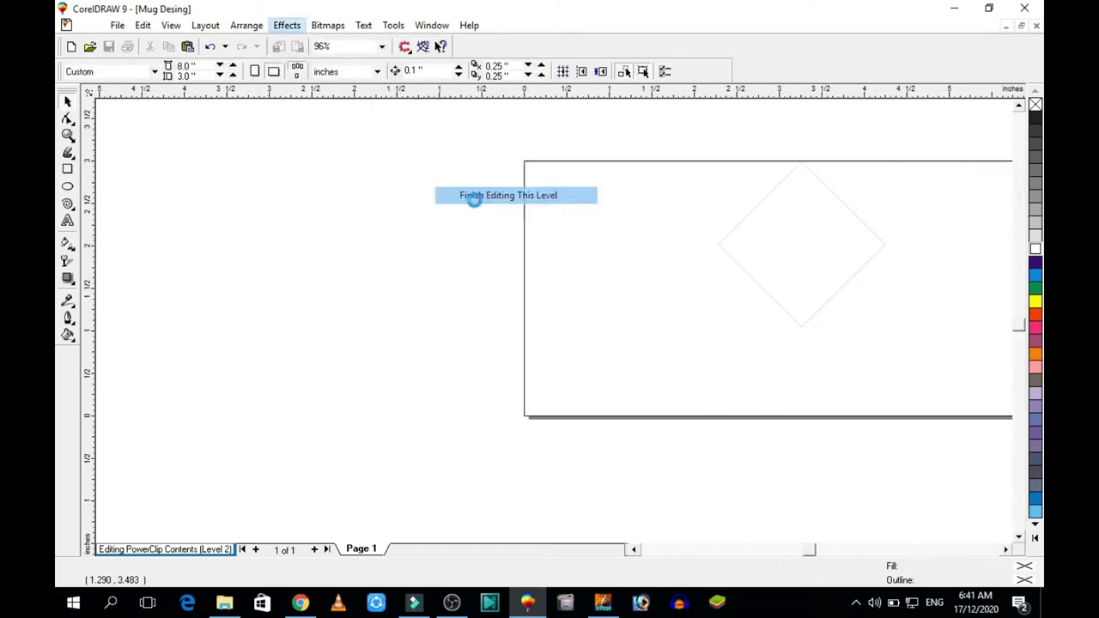
{"action": "left_click", "coordinate": [473, 196]}
{"action": "left_click", "coordinate": [784, 273]}
{"action": "key", "text": "F12"}
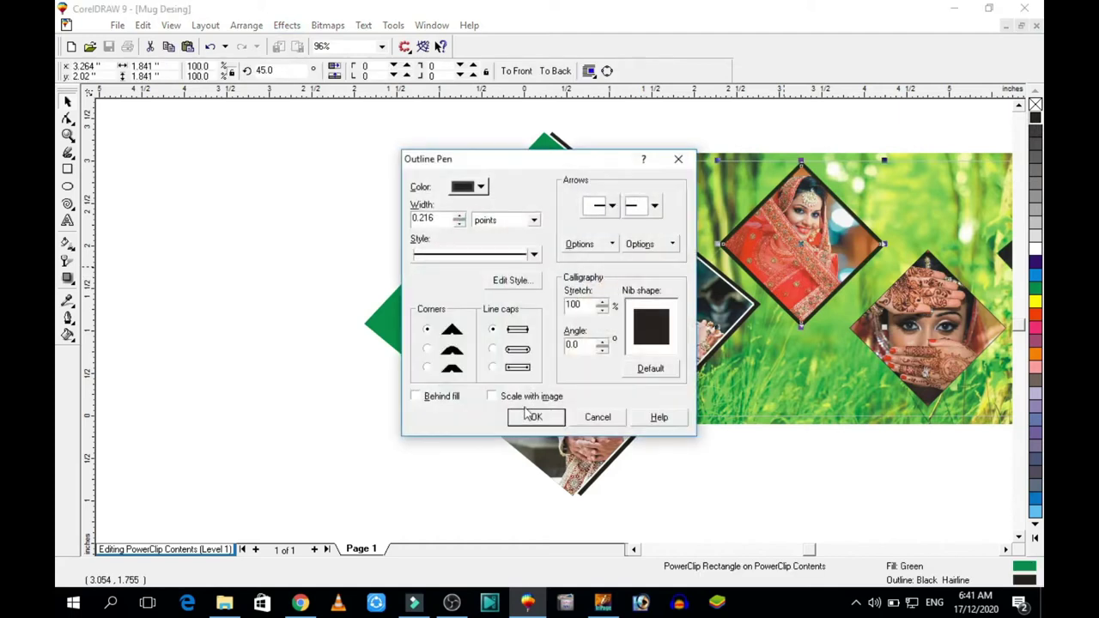
Apply the 3-point bride frame outline and slightly enlarge the henna-hands diamond
{"action": "type", "text": "3"}
{"action": "key", "text": "Return"}
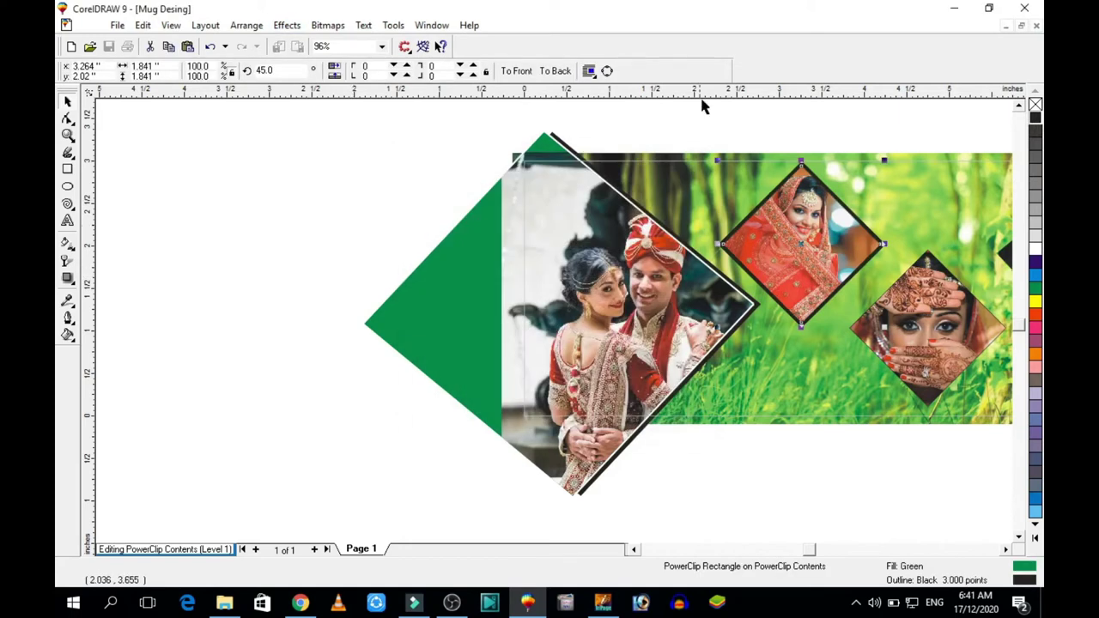
{"action": "left_click", "coordinate": [934, 288]}
{"action": "left_click_drag", "start_coordinate": [838, 412], "coordinate": [838, 421]}
{"action": "right_click", "coordinate": [910, 337]}
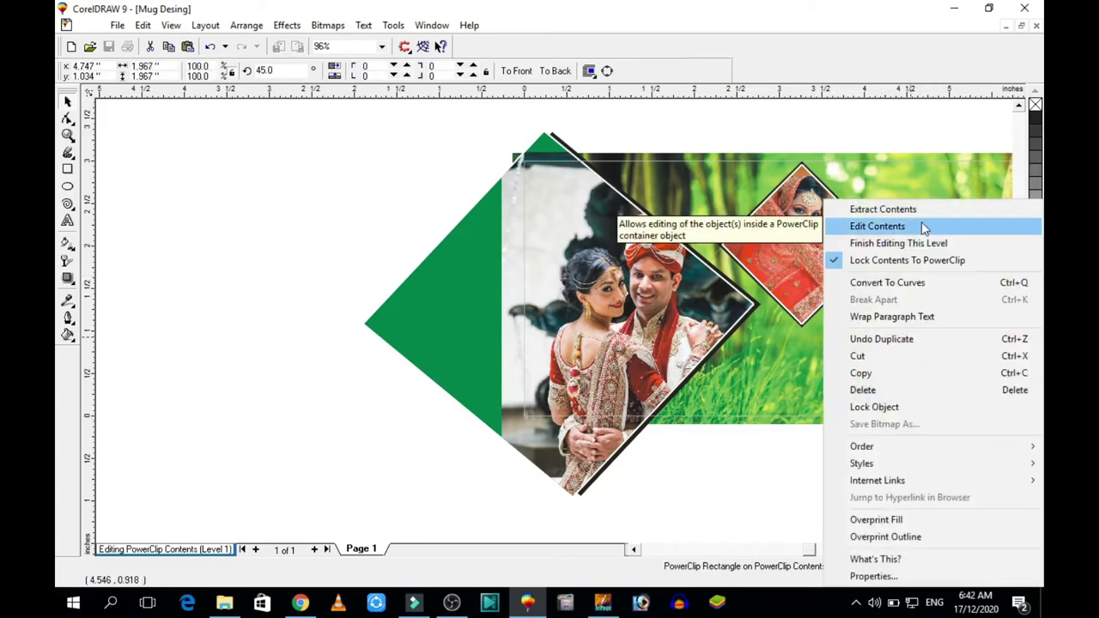
{"action": "left_click", "coordinate": [922, 227]}
{"action": "left_click", "coordinate": [286, 25]}
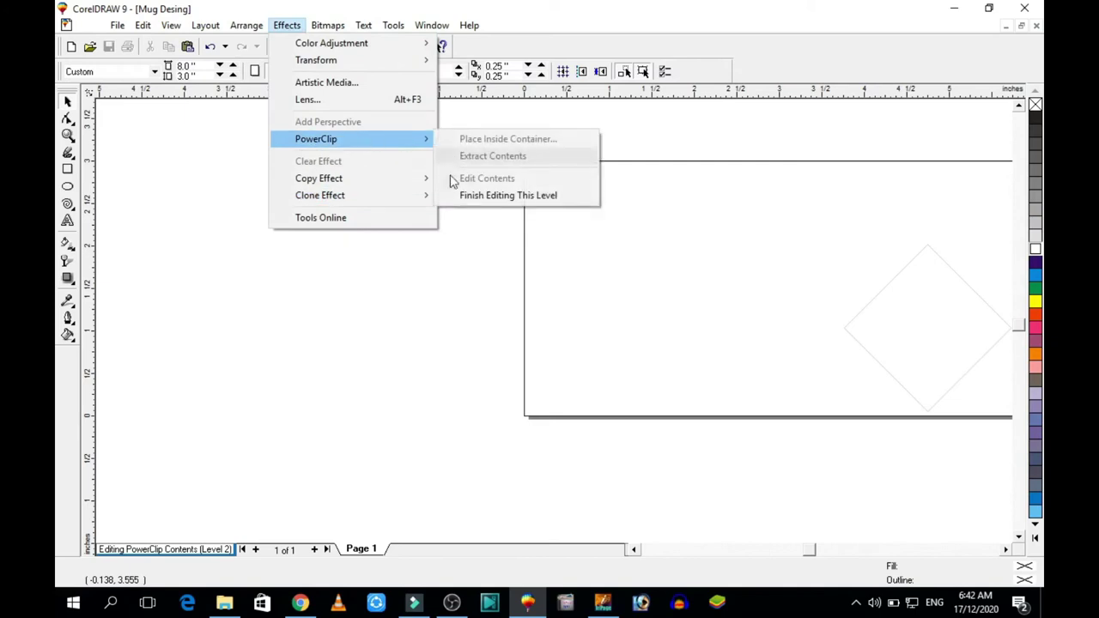
{"action": "left_click", "coordinate": [507, 195]}
Fill the henna diamond black and give it a white outline
{"action": "left_click", "coordinate": [1035, 121]}
{"action": "left_click_drag", "start_coordinate": [814, 139], "coordinate": [994, 419]}
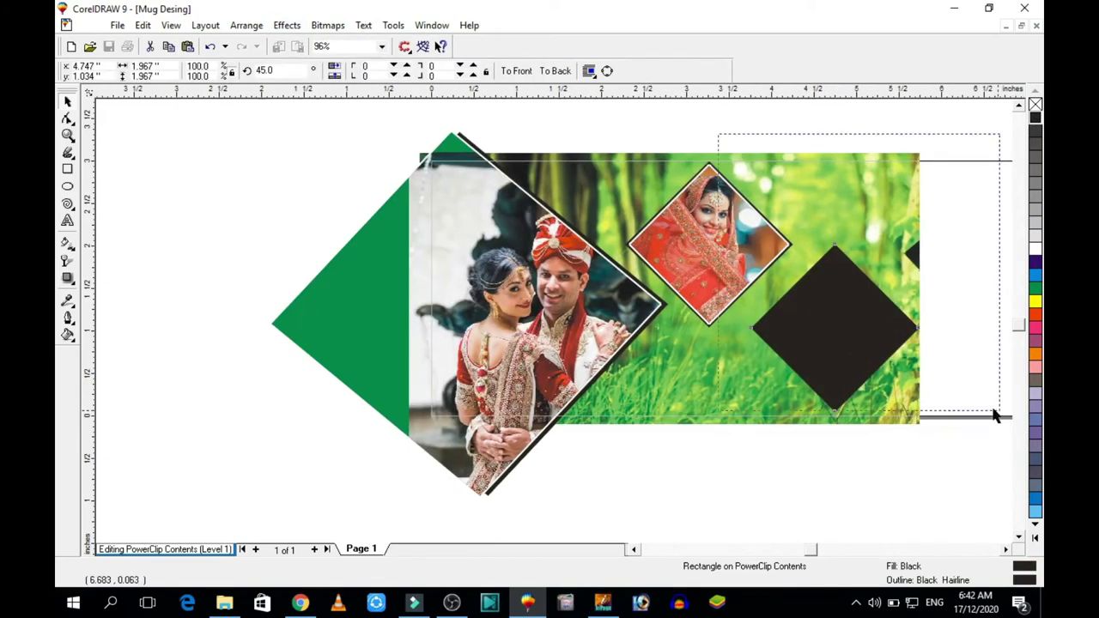
{"action": "right_click", "coordinate": [1035, 248]}
{"action": "key", "text": "F12"}
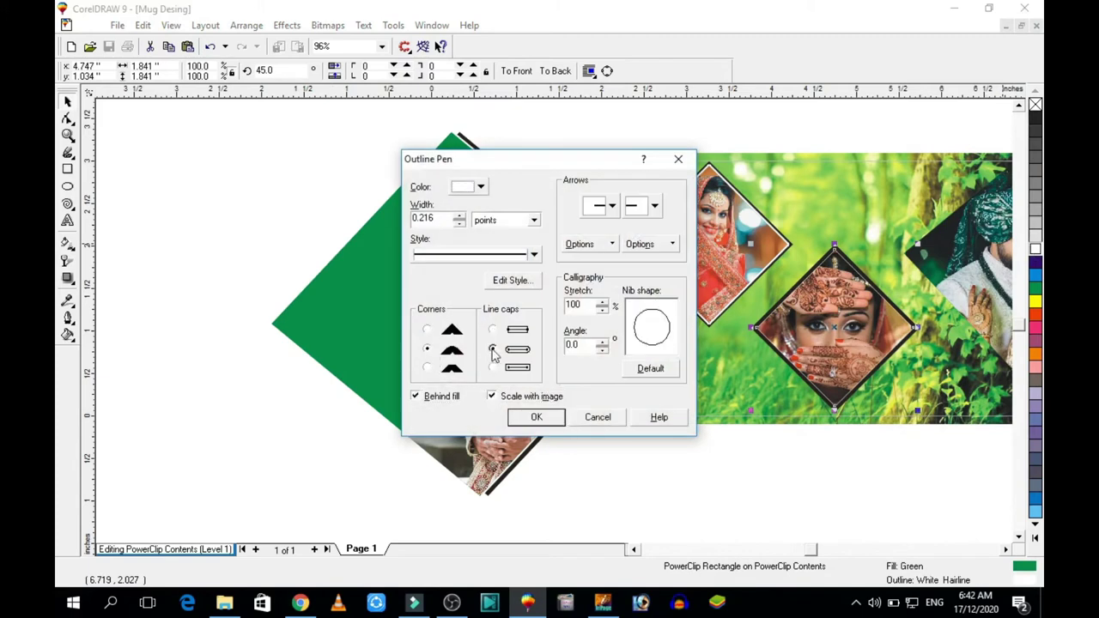
{"action": "key", "text": "Return"}
{"action": "left_click", "coordinate": [812, 128]}
Delete the photo from inside the right couple diamond frame
{"action": "left_click", "coordinate": [970, 271]}
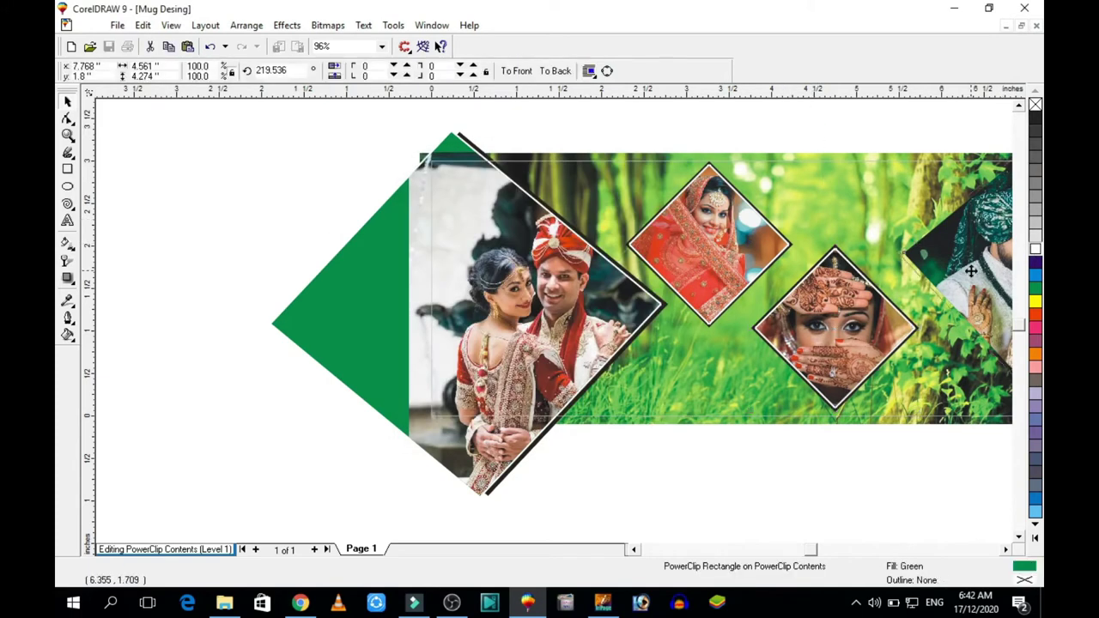
{"action": "scroll", "coordinate": [950, 339], "scroll_direction": "right", "scroll_amount": 1}
{"action": "scroll", "coordinate": [949, 339], "scroll_direction": "right", "scroll_amount": 1}
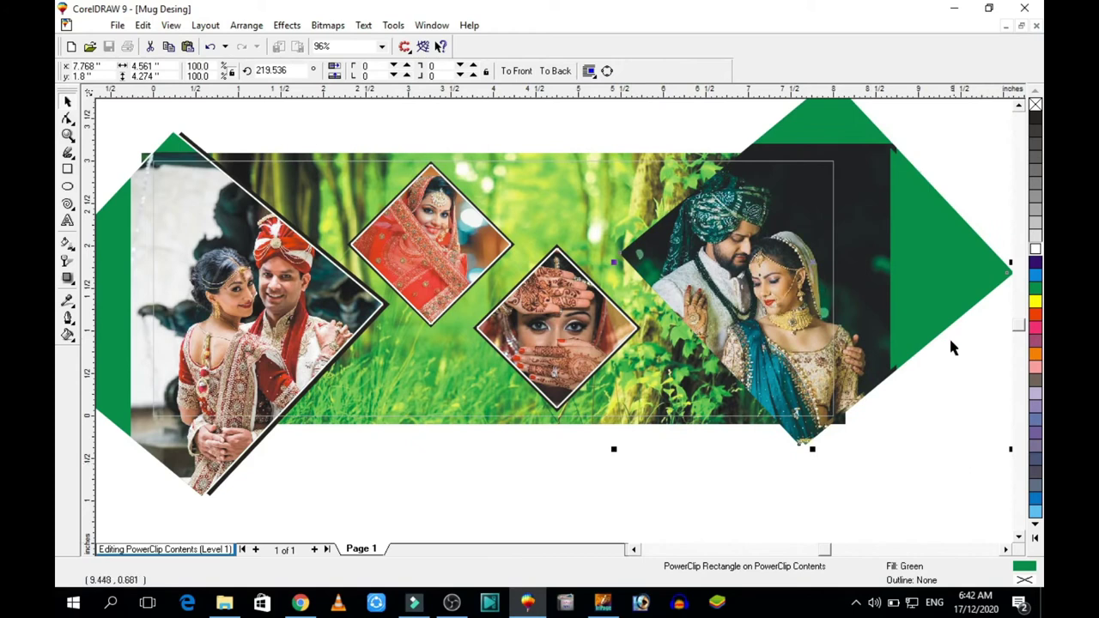
{"action": "left_click", "coordinate": [651, 388]}
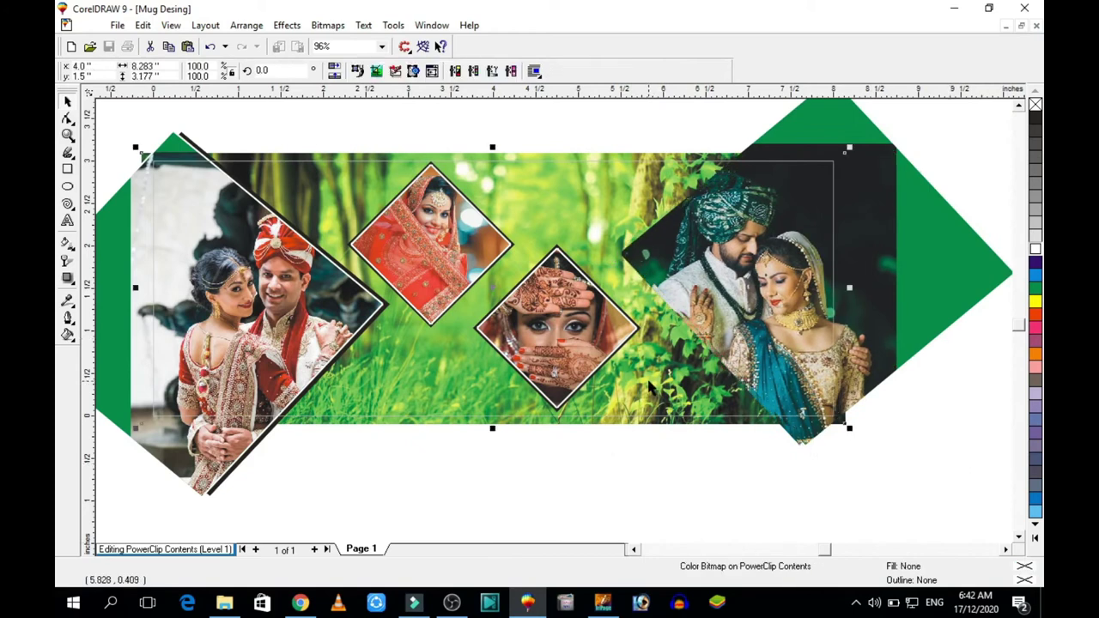
{"action": "left_click", "coordinate": [659, 132]}
{"action": "right_click", "coordinate": [624, 257]}
{"action": "left_click", "coordinate": [644, 225]}
{"action": "key", "text": "Delete"}
{"action": "left_click", "coordinate": [287, 25]}
{"action": "left_click", "coordinate": [513, 194]}
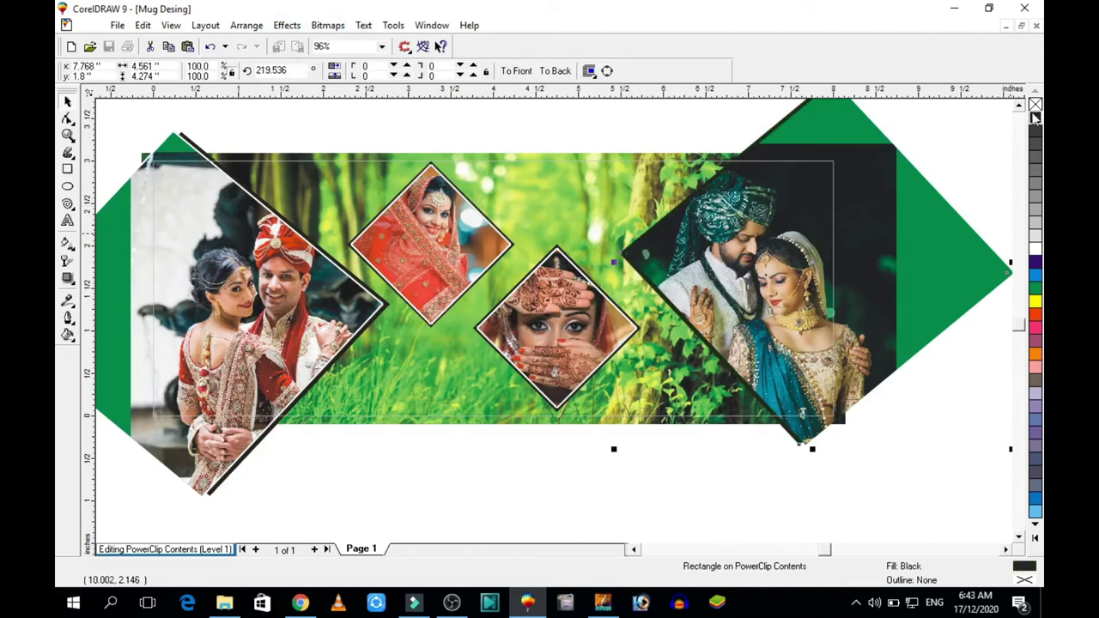
Give the right couple green shape a 3-point white outline, then select the middle photos
{"action": "right_click", "coordinate": [1035, 251]}
{"action": "key", "text": "F12"}
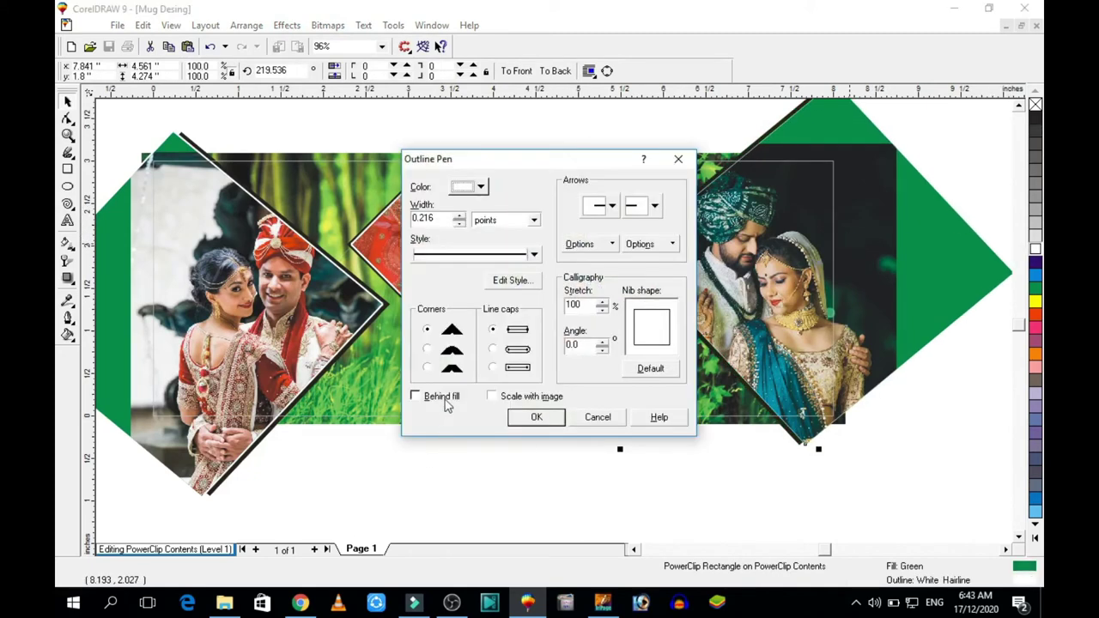
{"action": "type", "text": "3"}
{"action": "key", "text": "Return"}
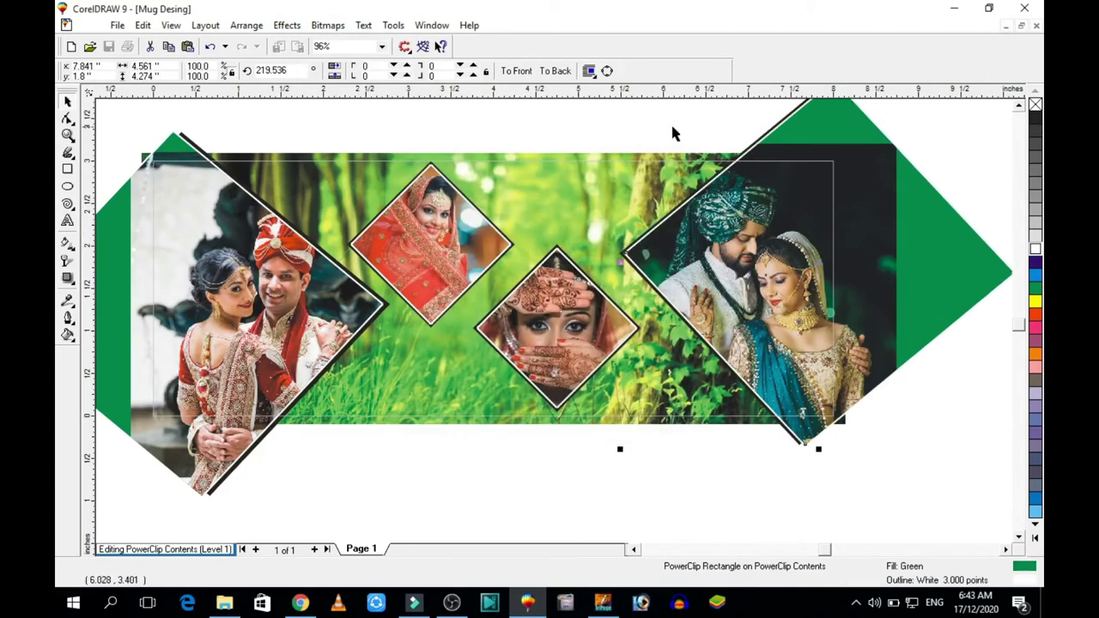
{"action": "key", "text": "F3"}
{"action": "left_click_drag", "start_coordinate": [861, 167], "coordinate": [584, 424]}
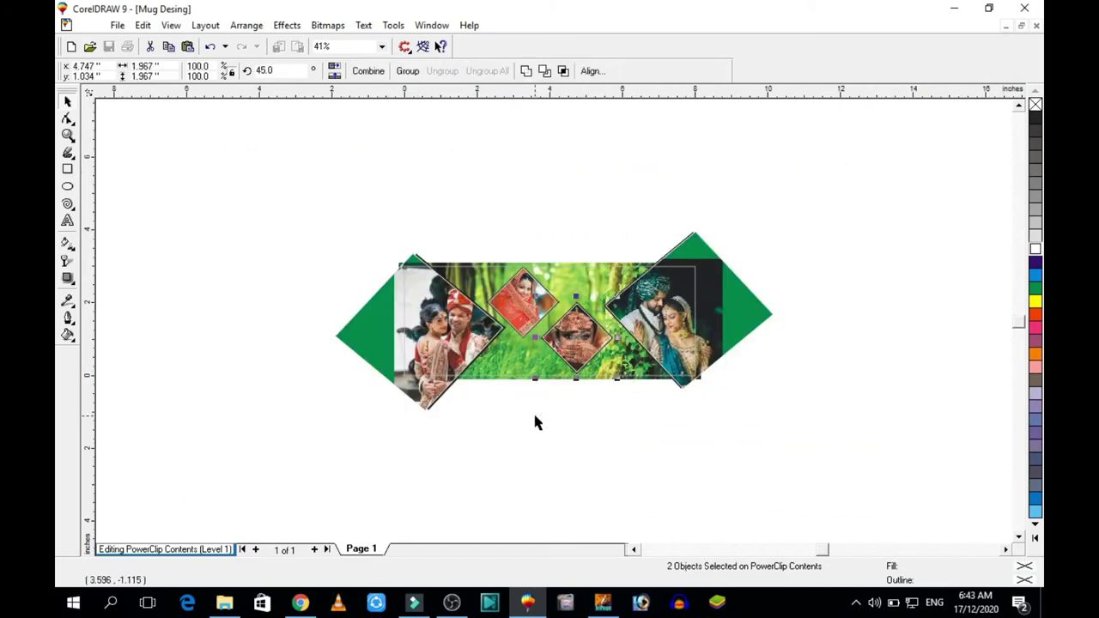
Finish editing the left photo group and re-enter the mug background's PowerClip contents
{"action": "left_click", "coordinate": [476, 392]}
{"action": "right_click", "coordinate": [475, 392]}
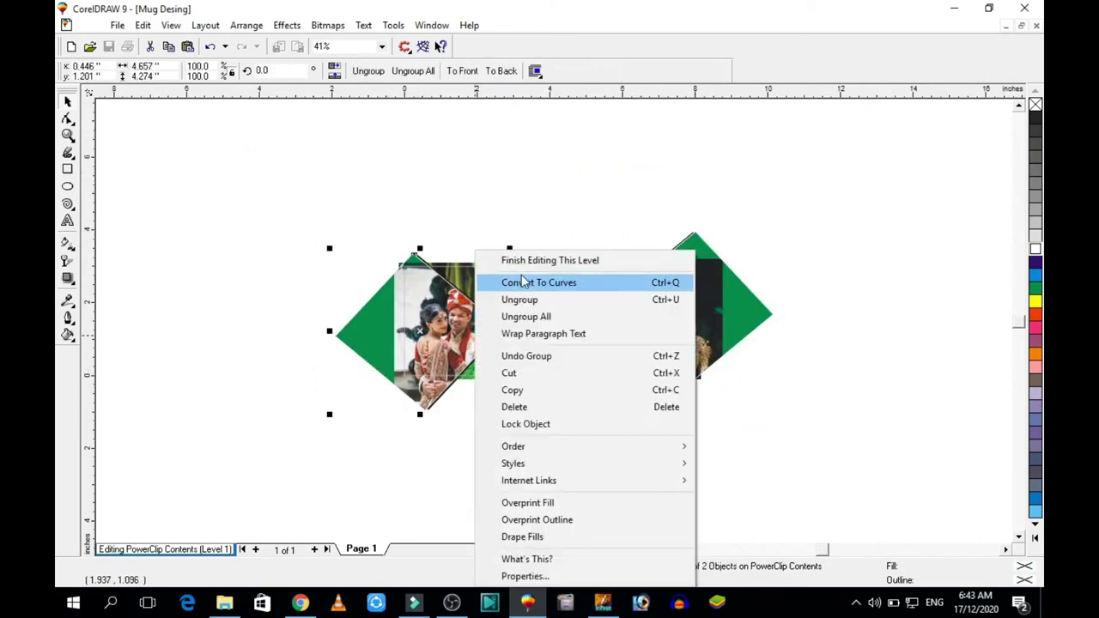
{"action": "left_click", "coordinate": [526, 260]}
{"action": "left_click", "coordinate": [686, 172]}
{"action": "key", "text": "F4"}
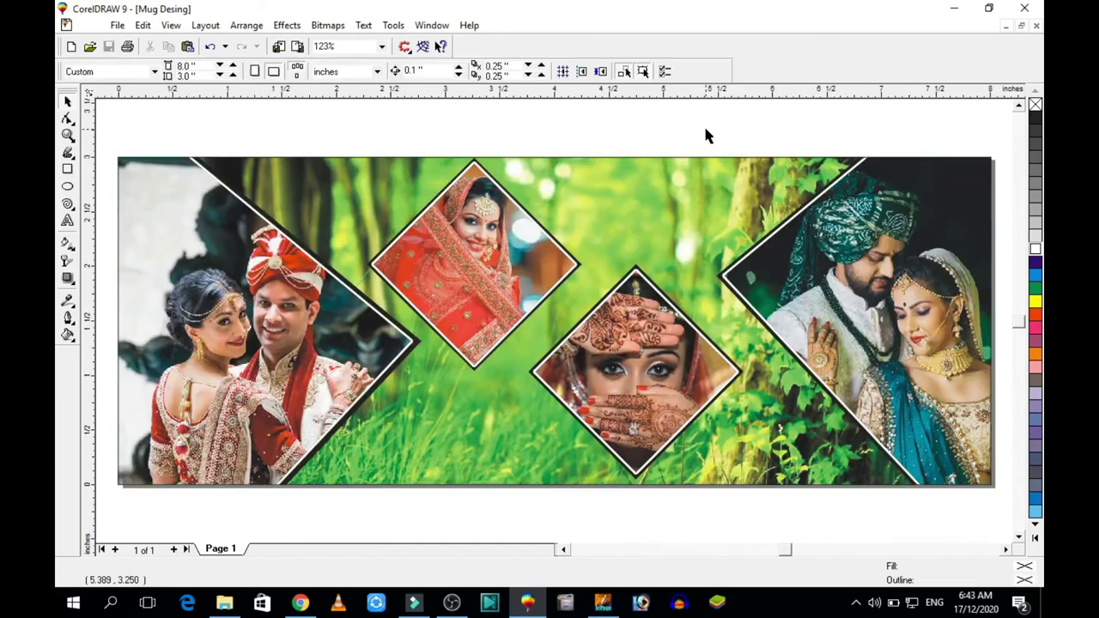
{"action": "right_click", "coordinate": [658, 171]}
{"action": "left_click", "coordinate": [678, 198]}
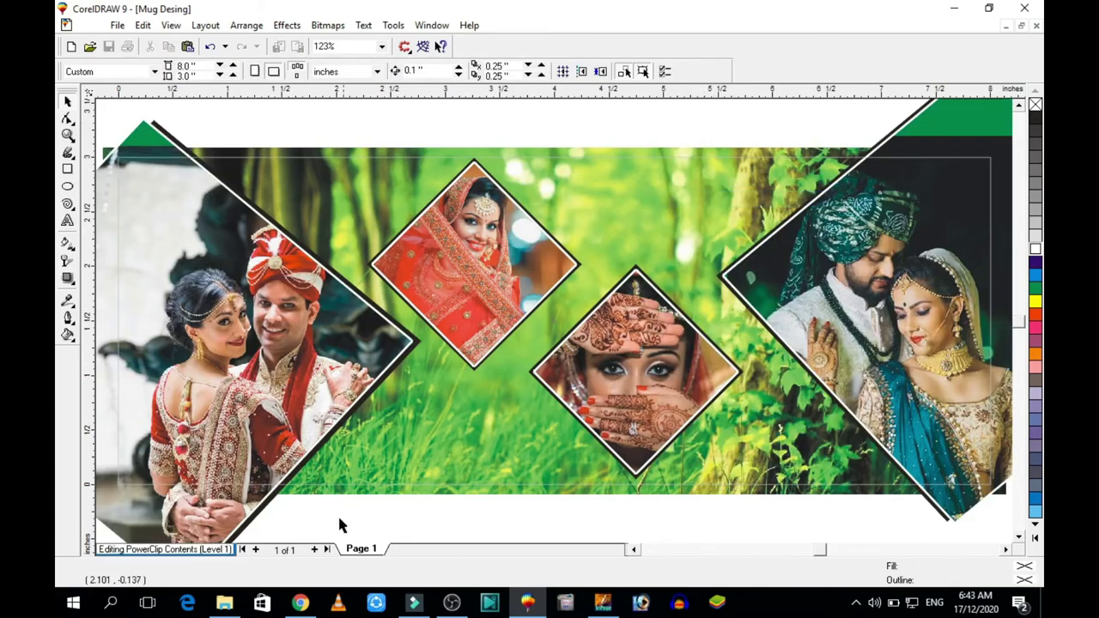
Add two-line text HAPP / MARRIGE on the forest background
{"action": "left_click", "coordinate": [68, 220]}
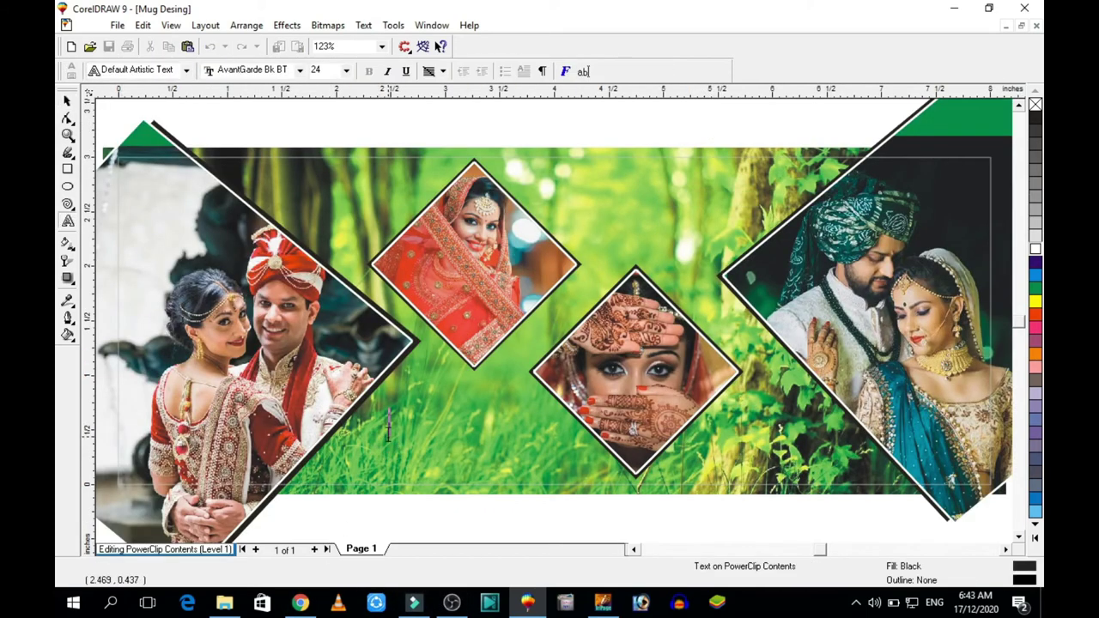
{"action": "left_click", "coordinate": [388, 429]}
{"action": "type", "text": "HAPP"}
{"action": "key", "text": "Return"}
{"action": "type", "text": "MARRIGE"}
Format the HAPP MARRIGE text as Arial, centre-aligned and italic
{"action": "key", "text": "ctrl+a"}
{"action": "left_click", "coordinate": [299, 70]}
{"action": "scroll", "coordinate": [258, 258], "scroll_direction": "up", "scroll_amount": 5}
{"action": "left_click", "coordinate": [257, 311]}
{"action": "left_click", "coordinate": [442, 71]}
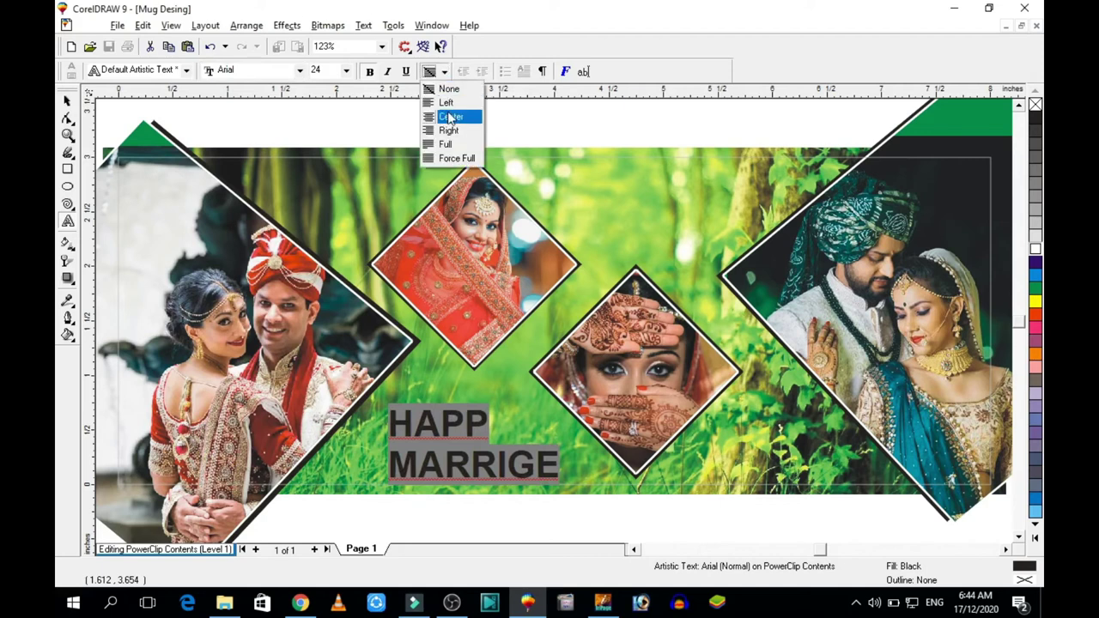
{"action": "left_click", "coordinate": [448, 115]}
{"action": "left_click", "coordinate": [387, 71]}
{"action": "left_click", "coordinate": [69, 102]}
Move the text beside the photos and colour it red with a 3-point white outline
{"action": "left_click_drag", "start_coordinate": [397, 467], "coordinate": [464, 459]}
{"action": "left_click", "coordinate": [1035, 316]}
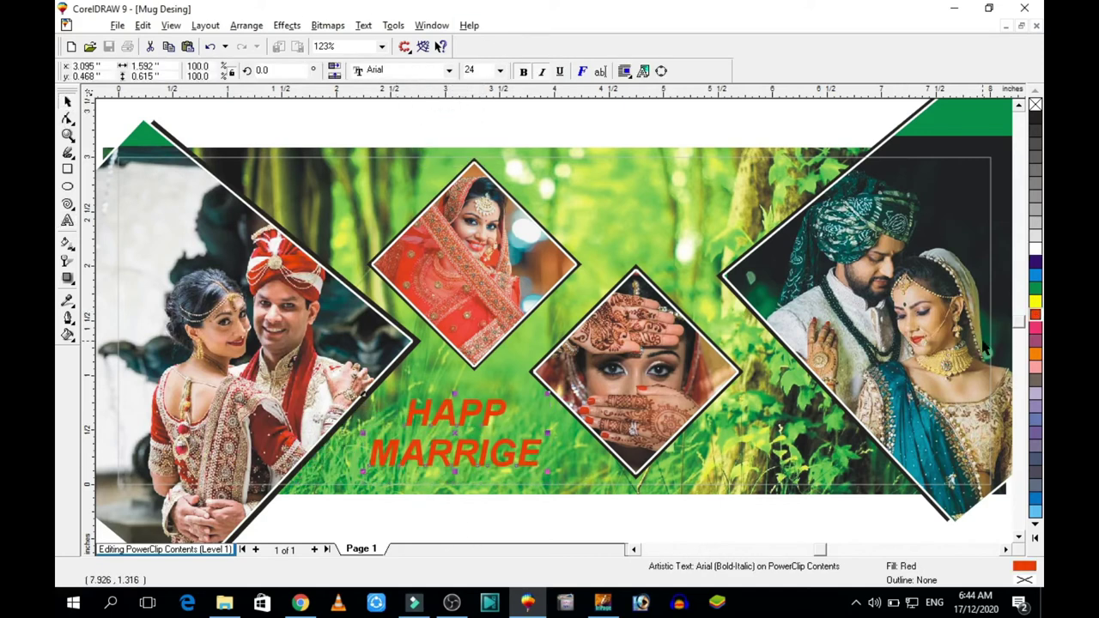
{"action": "right_click", "coordinate": [1036, 249]}
{"action": "key", "text": "F12"}
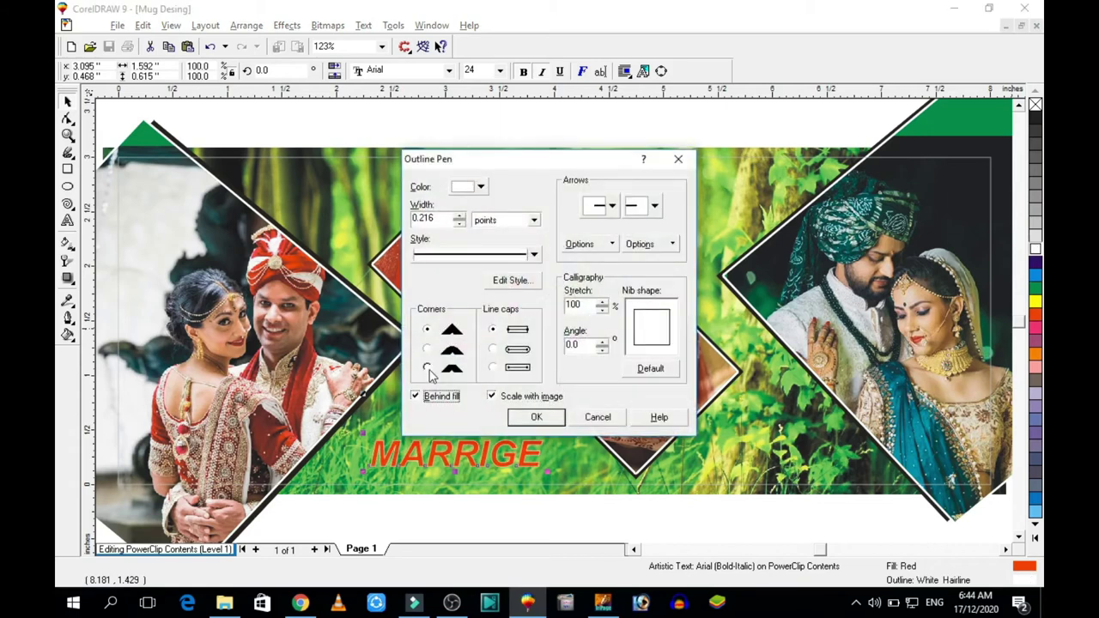
{"action": "type", "text": "3"}
{"action": "key", "text": "Return"}
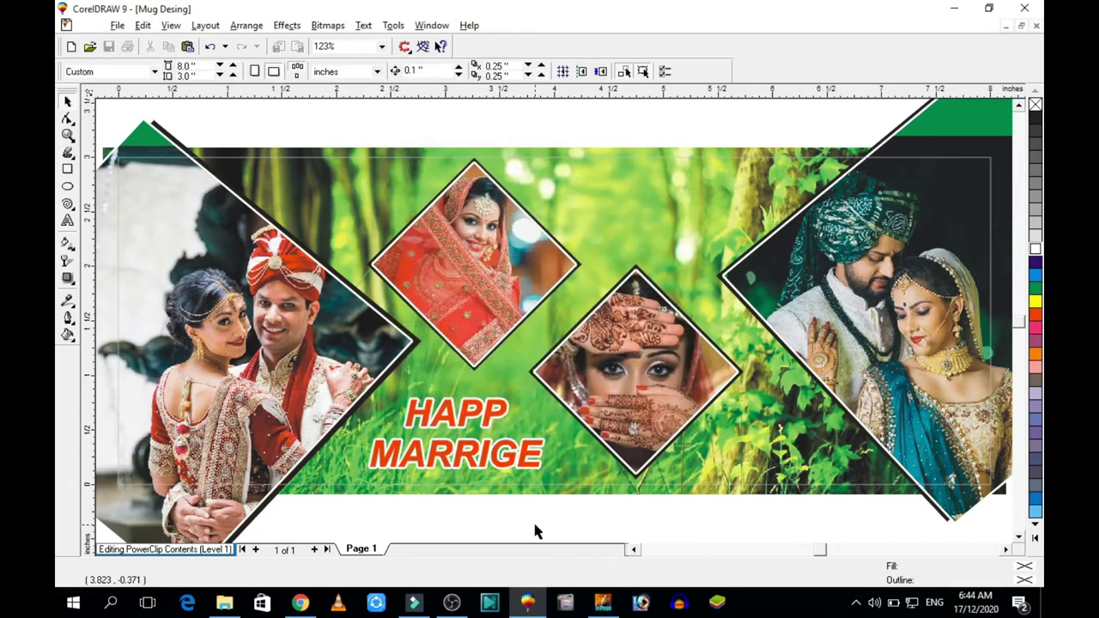
{"action": "key", "text": "Return"}
Apply a Gaussian blur of radius 8.4 pixels to the forest background image
{"action": "left_click", "coordinate": [547, 515]}
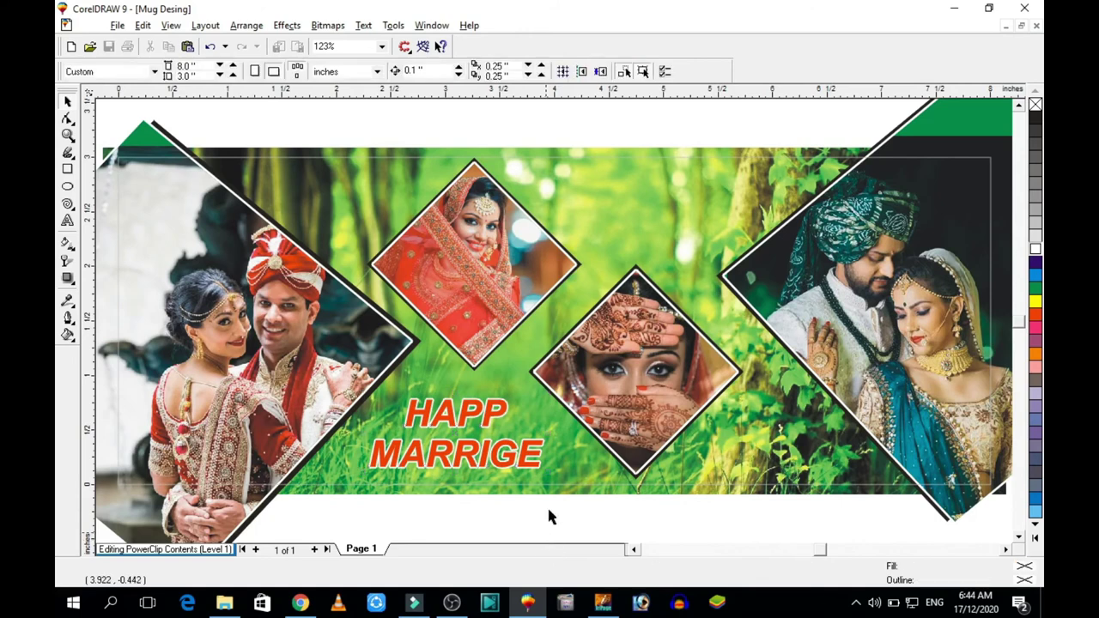
{"action": "left_click", "coordinate": [678, 219]}
{"action": "left_click", "coordinate": [292, 25]}
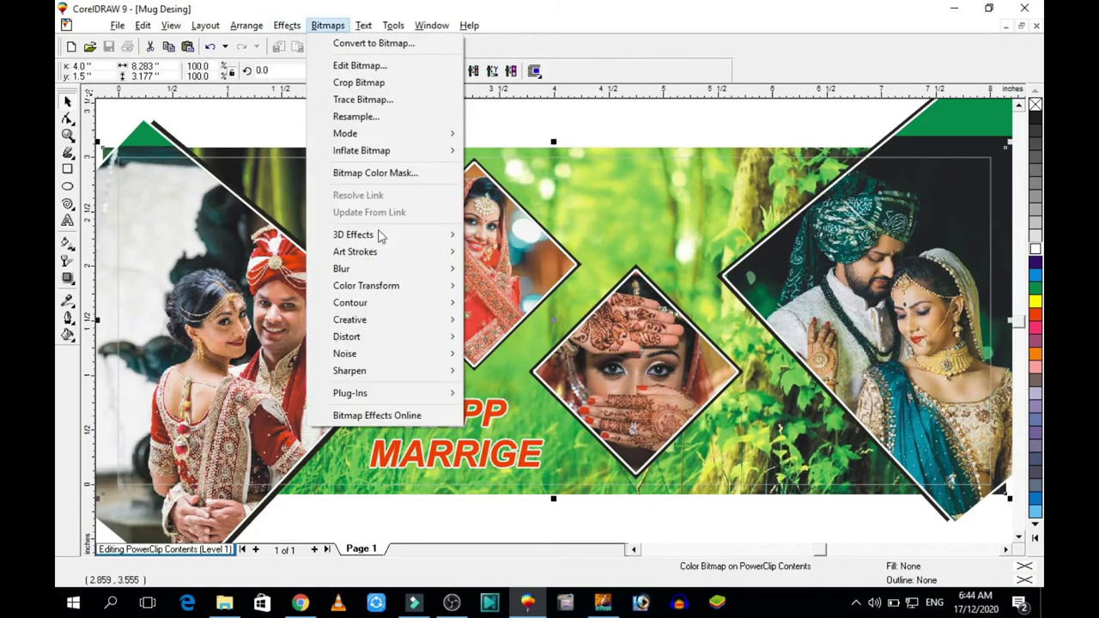
{"action": "mouse_move", "coordinate": [342, 269]}
{"action": "left_click", "coordinate": [524, 284]}
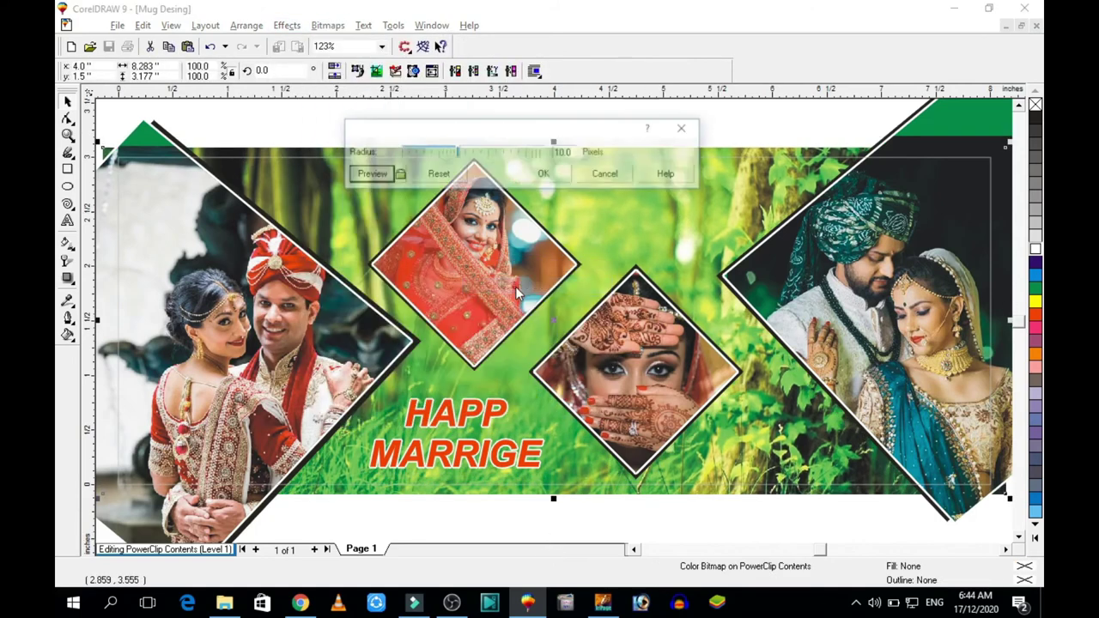
{"action": "left_click_drag", "start_coordinate": [456, 153], "coordinate": [453, 155]}
{"action": "left_click", "coordinate": [369, 174]}
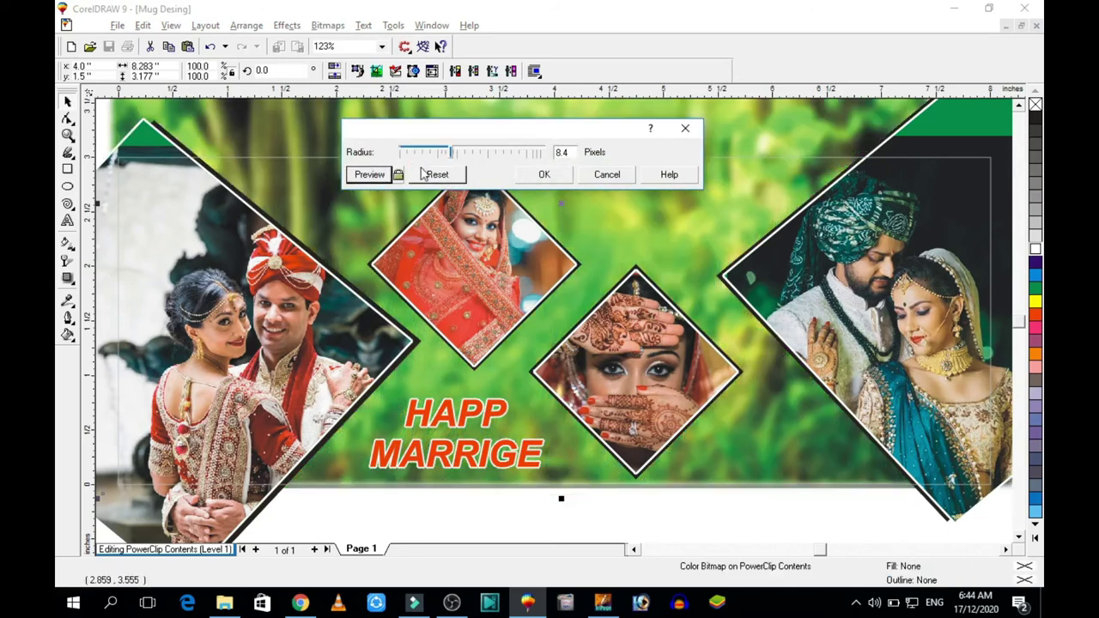
{"action": "left_click", "coordinate": [556, 172]}
Trim the top and bottom of the forest background by moving its corner nodes
{"action": "scroll", "coordinate": [653, 221], "scroll_direction": "down", "scroll_amount": 2}
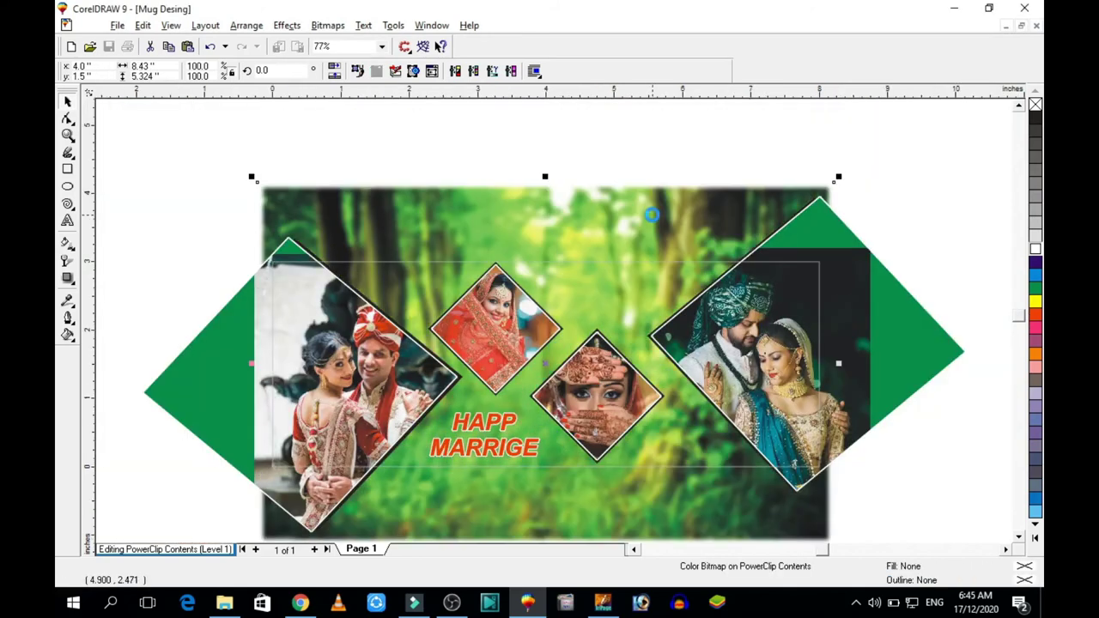
{"action": "key", "text": "F10"}
{"action": "left_click_drag", "start_coordinate": [863, 187], "coordinate": [864, 232]}
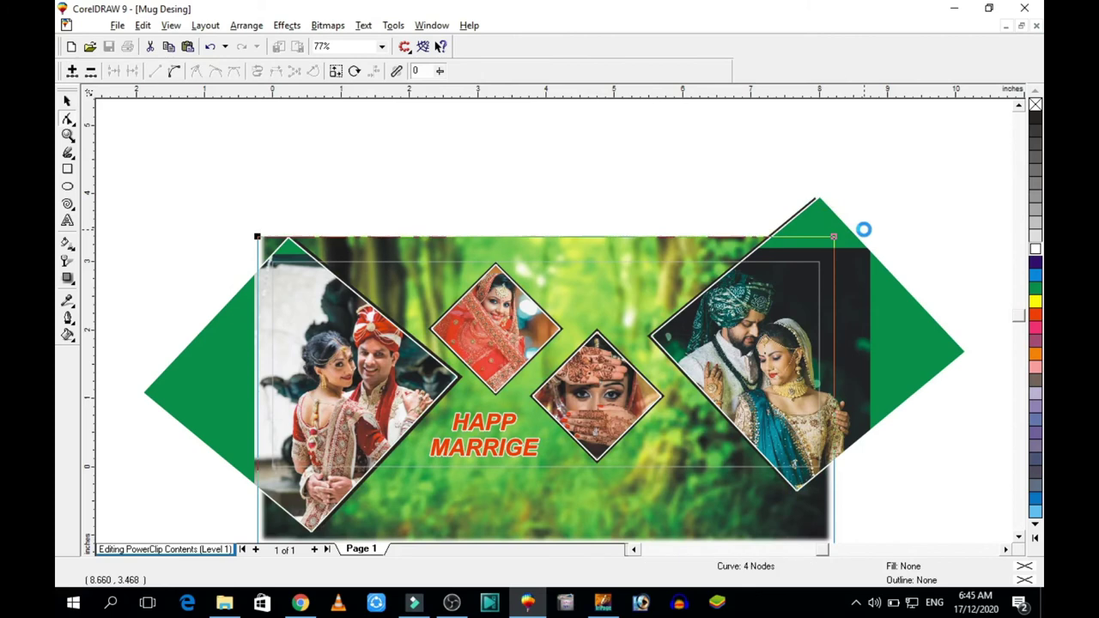
{"action": "left_click_drag", "start_coordinate": [478, 502], "coordinate": [479, 438]}
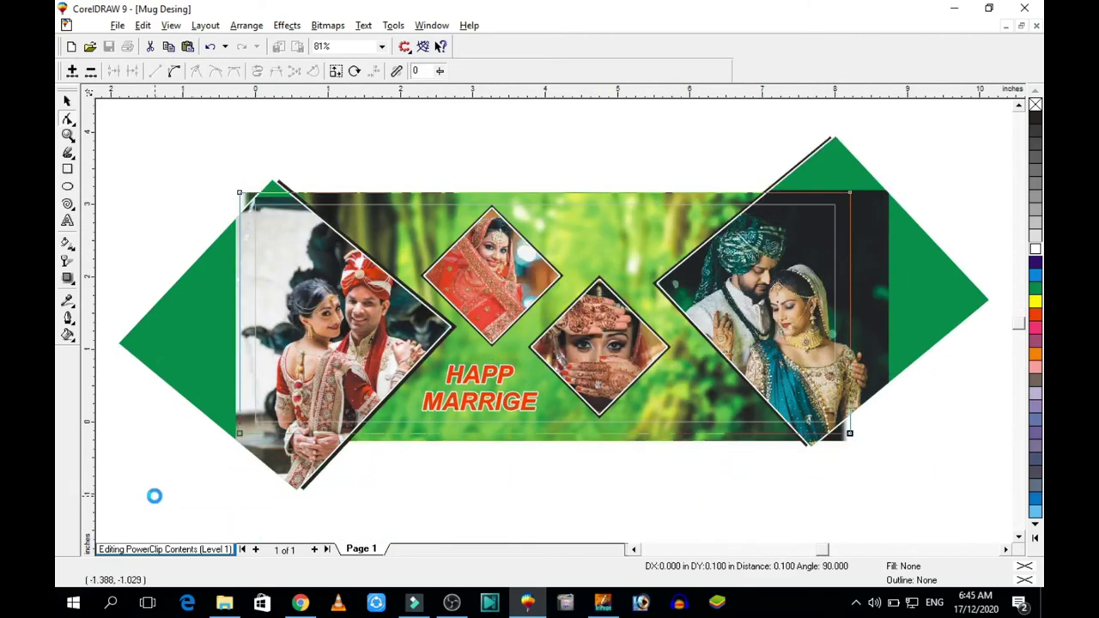
{"action": "key", "text": "space"}
{"action": "left_click", "coordinate": [498, 150]}
{"action": "key", "text": "F10"}
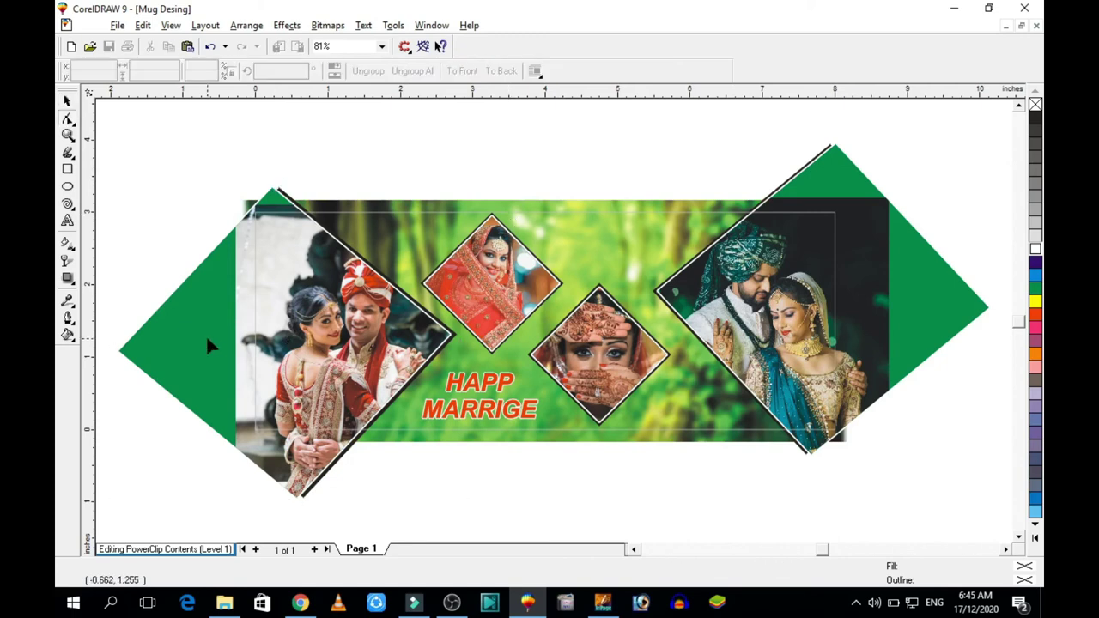
{"action": "key", "text": "space"}
Place a copy of HAPP MARRIGE in the upper area and check the happy marriage reference images
{"action": "mouse_move", "coordinate": [496, 383]}
{"action": "left_mouse_down"}
{"action": "mouse_move", "coordinate": [631, 230]}
{"action": "mouse_move", "coordinate": [486, 388]}
{"action": "left_mouse_up"}
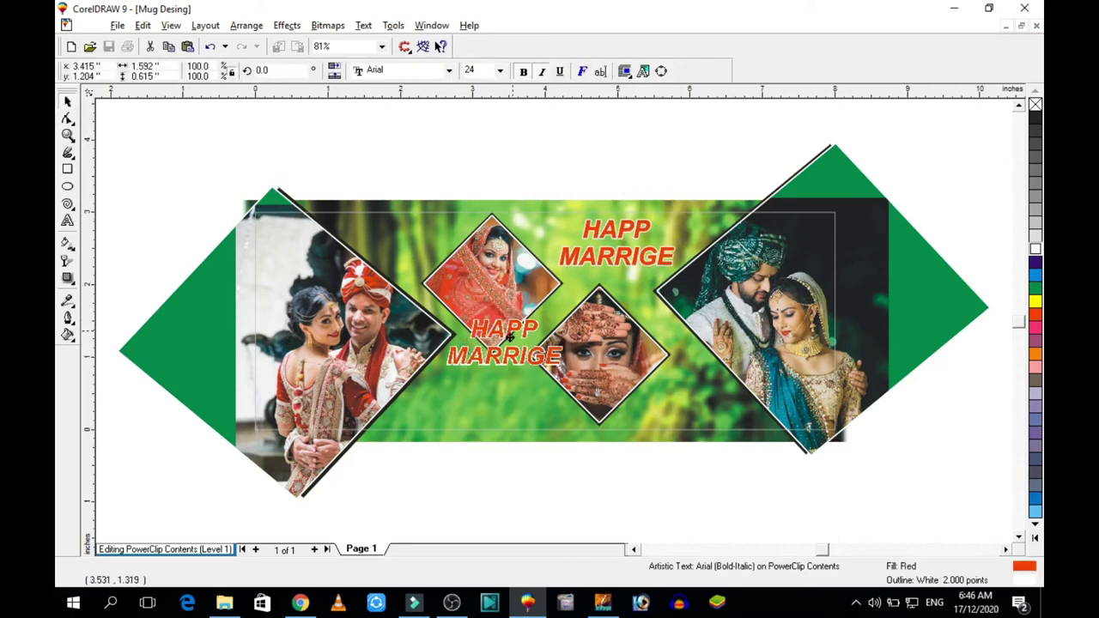
{"action": "key", "text": "alt+Tab"}
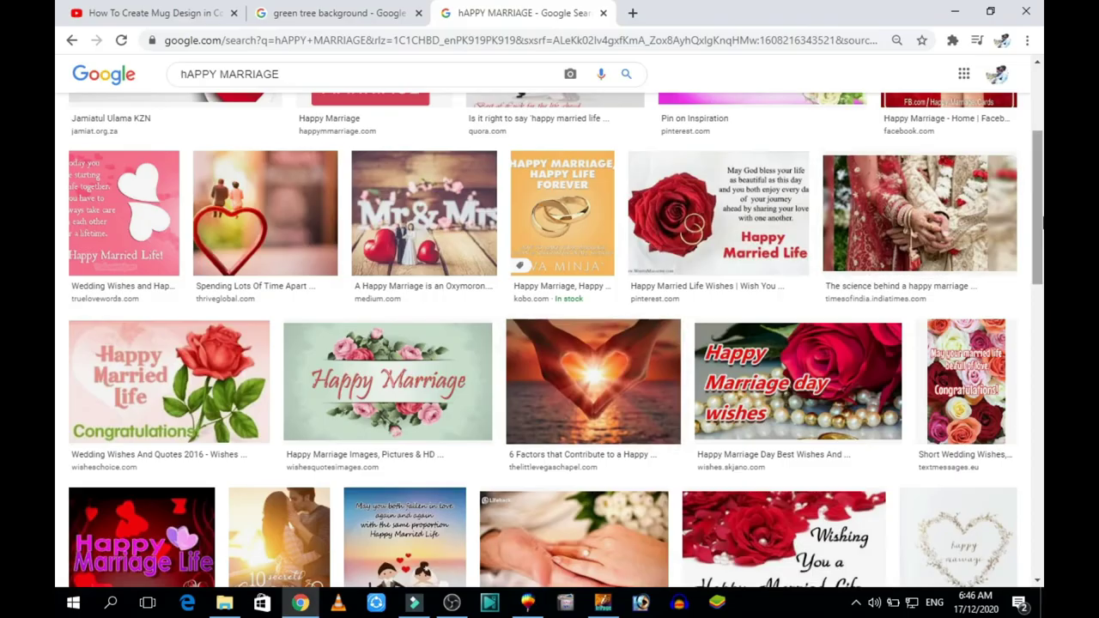
{"action": "left_click_drag", "start_coordinate": [1039, 222], "coordinate": [1039, 339]}
{"action": "left_click_drag", "start_coordinate": [1038, 222], "coordinate": [1038, 342]}
{"action": "key", "text": "alt+Tab"}
Retype the lower text copy as ANNIVERSARY and nudge it slightly lower
{"action": "type", "text": "ANNIVERSARY"}
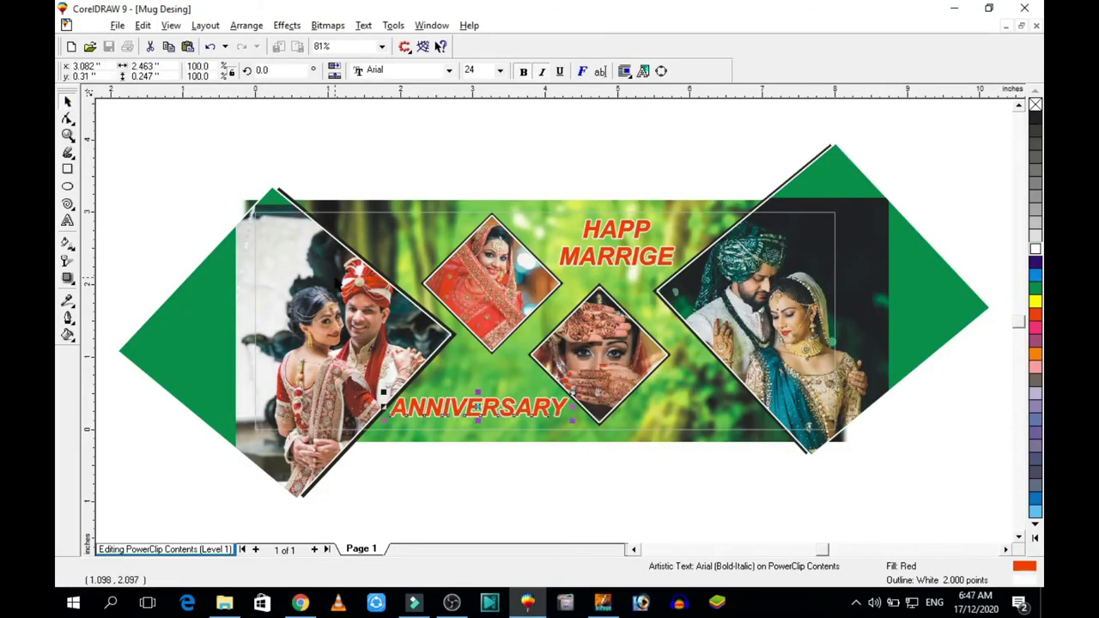
{"action": "left_click_drag", "start_coordinate": [479, 407], "coordinate": [479, 412]}
{"action": "left_click", "coordinate": [668, 446]}
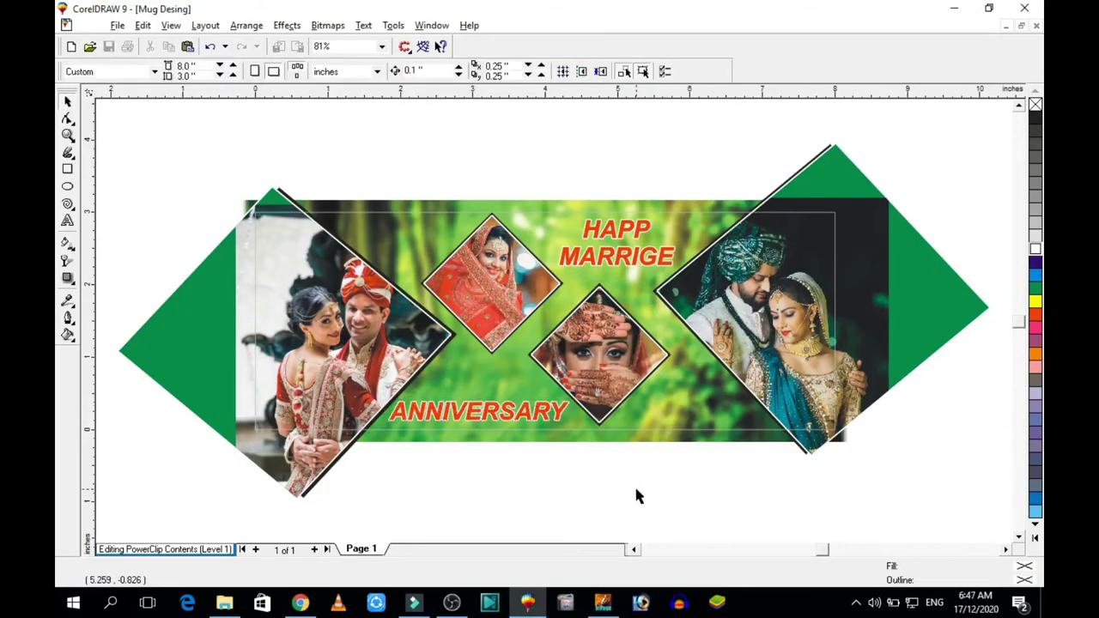
Add a contact line with the studio name and phone number, centred above the design
{"action": "left_click", "coordinate": [67, 221]}
{"action": "left_click", "coordinate": [450, 164]}
{"action": "type", "text": "nAZ"}
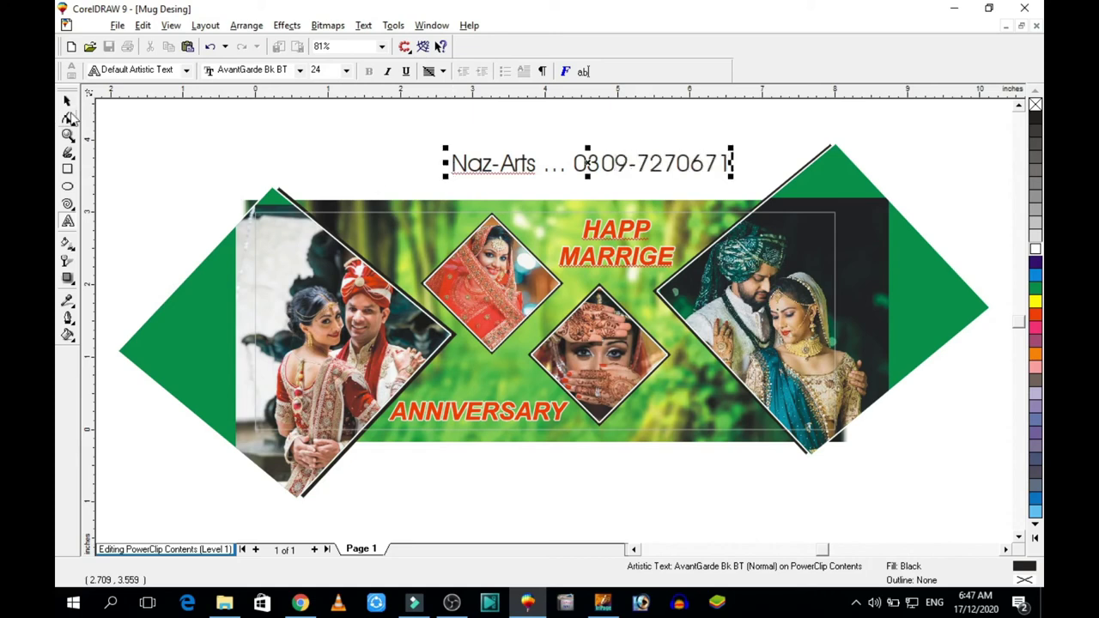
{"action": "left_click", "coordinate": [67, 101]}
{"action": "key", "text": "ctrl+a"}
{"action": "key", "text": "c"}
{"action": "left_click", "coordinate": [460, 127]}
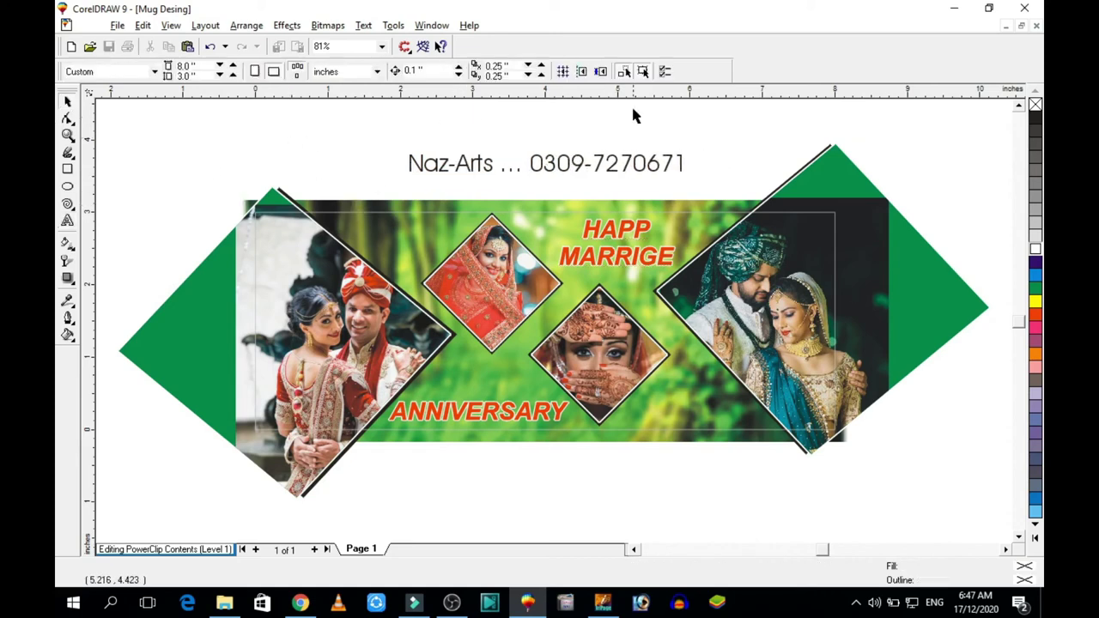
Finish editing the clipped contents and give the mug rectangle a black 3-point outline
{"action": "right_click", "coordinate": [598, 198]}
{"action": "left_click", "coordinate": [625, 166]}
{"action": "right_click", "coordinate": [599, 198]}
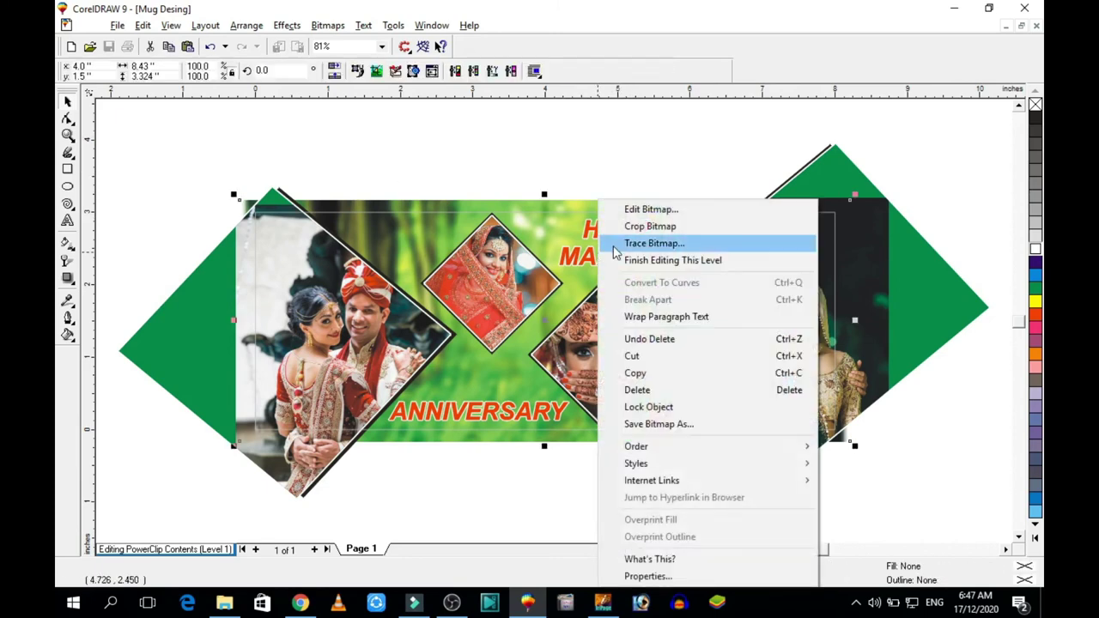
{"action": "left_click", "coordinate": [618, 260]}
{"action": "key", "text": "F12"}
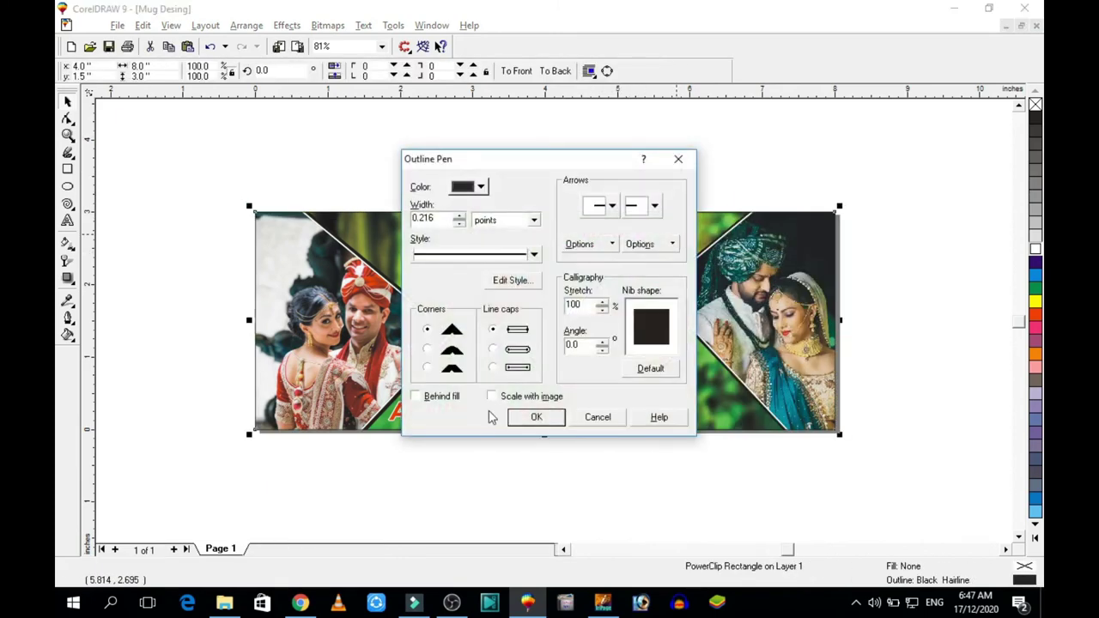
{"action": "key", "text": "Escape"}
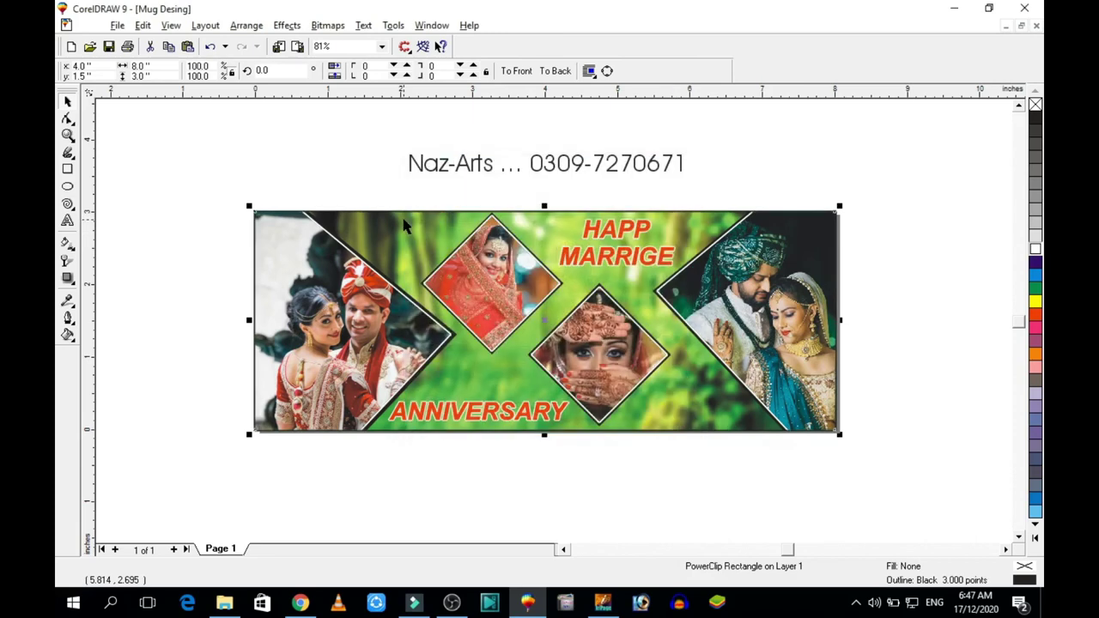
{"action": "left_click", "coordinate": [818, 174]}
Zoom to the design and nudge the contact line down toward it
{"action": "key", "text": "F4"}
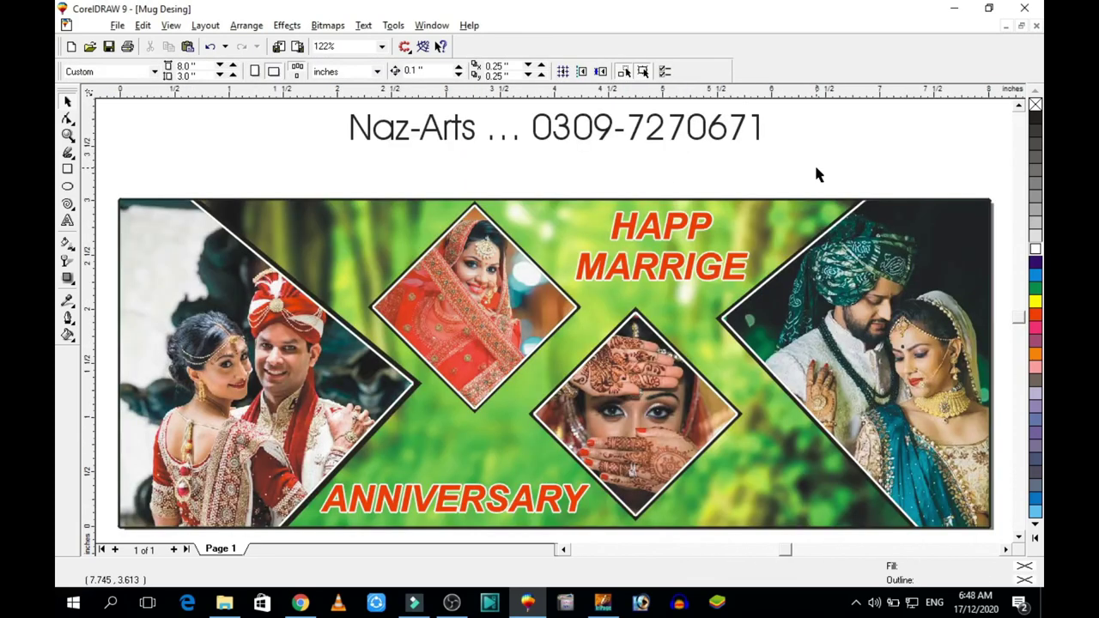
{"action": "left_click", "coordinate": [744, 137]}
{"action": "key", "text": "Down"}
{"action": "key", "text": "Down"}
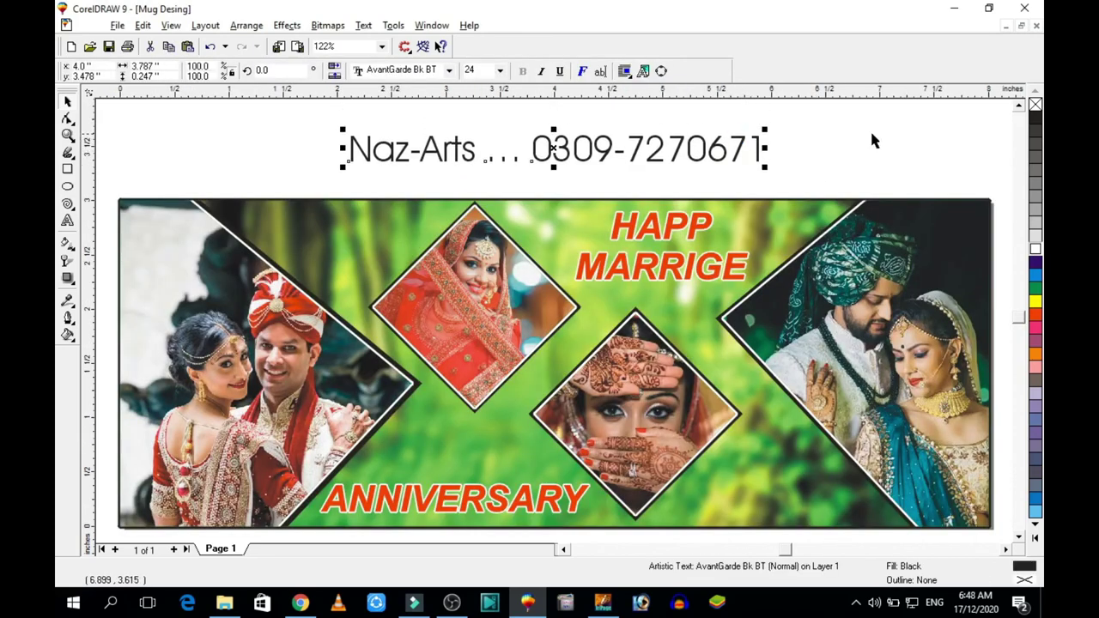
{"action": "left_click", "coordinate": [888, 136]}
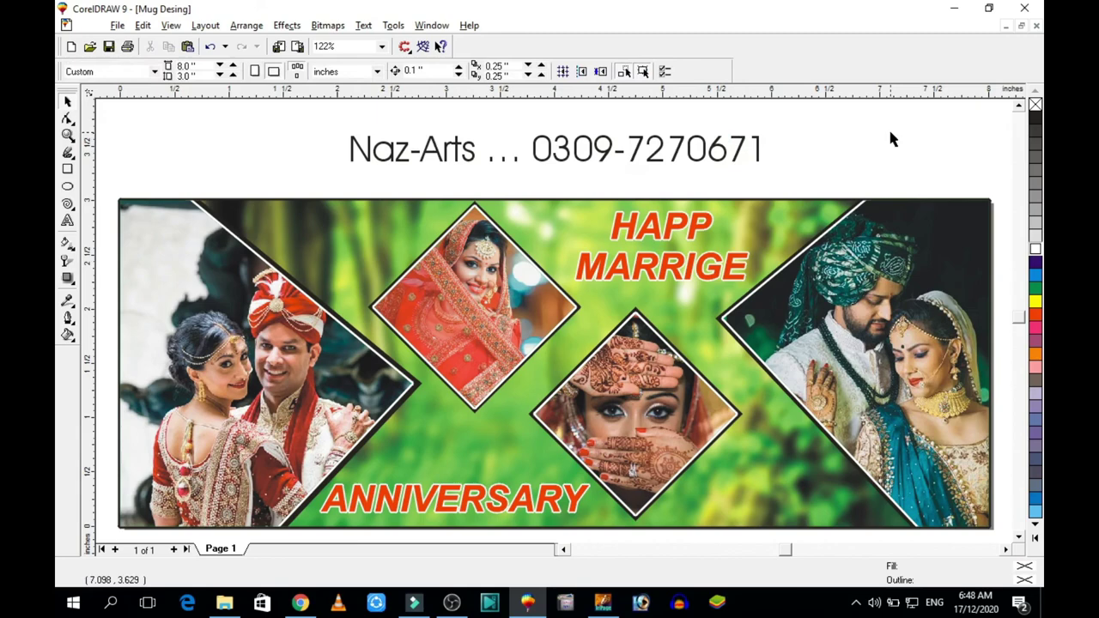